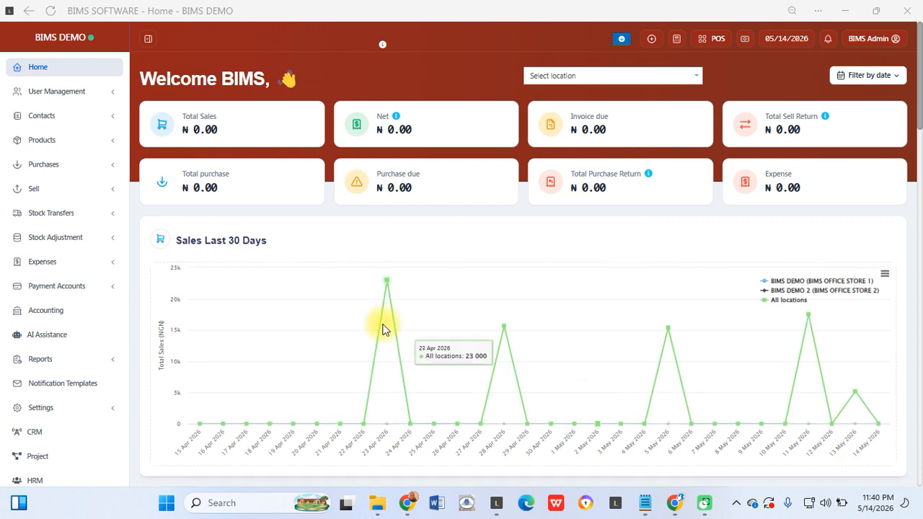
Open the form for adding a new purchase
click(71, 171)
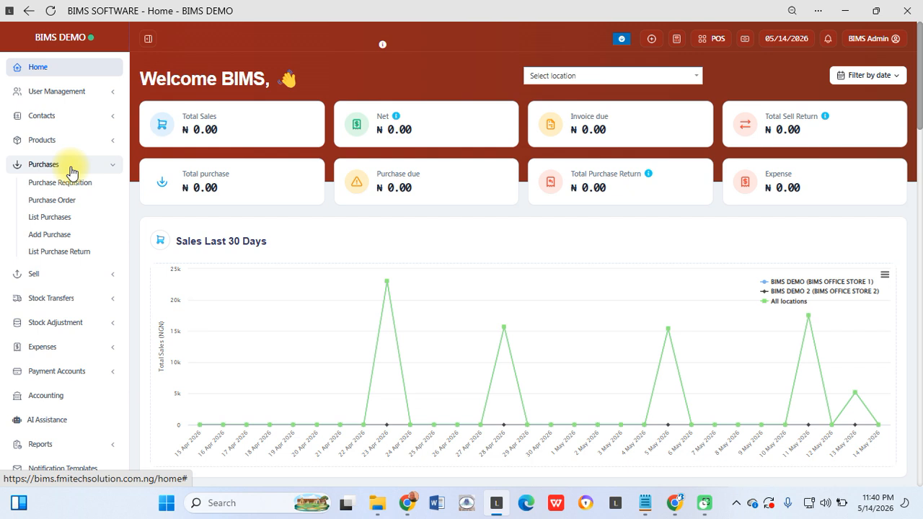
click(75, 169)
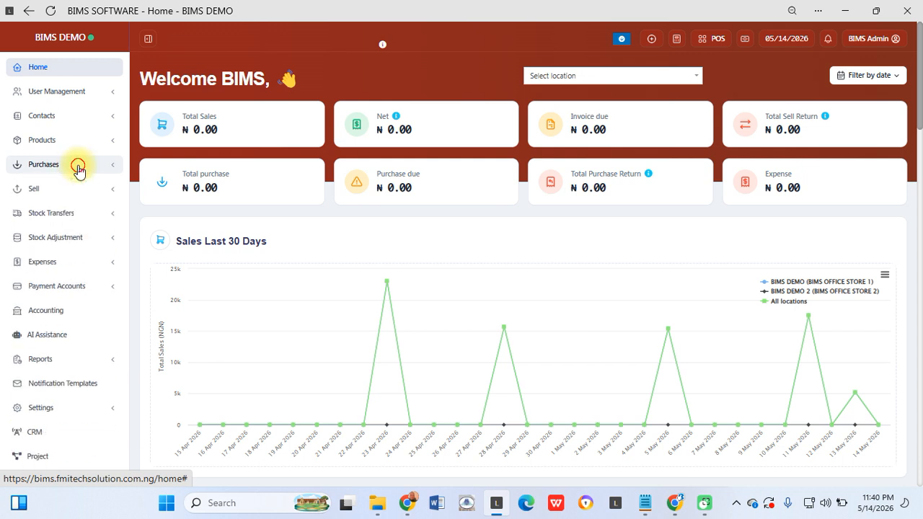
click(78, 171)
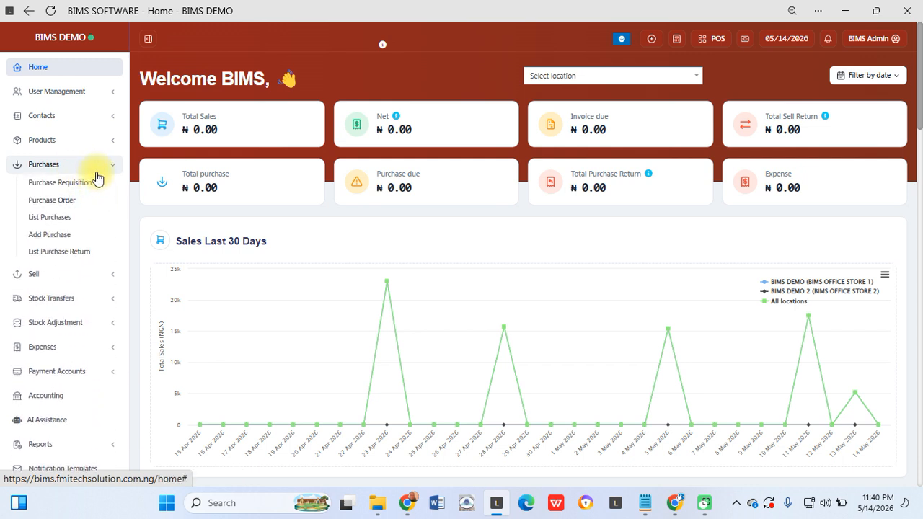
click(59, 242)
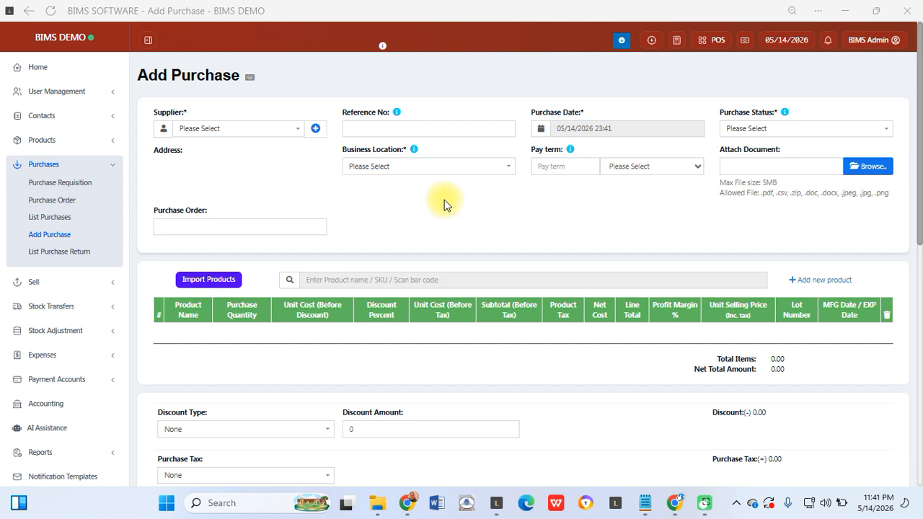
Search the suppliers for "Suppl" and select supplier A as the purchase's supplier
click(282, 134)
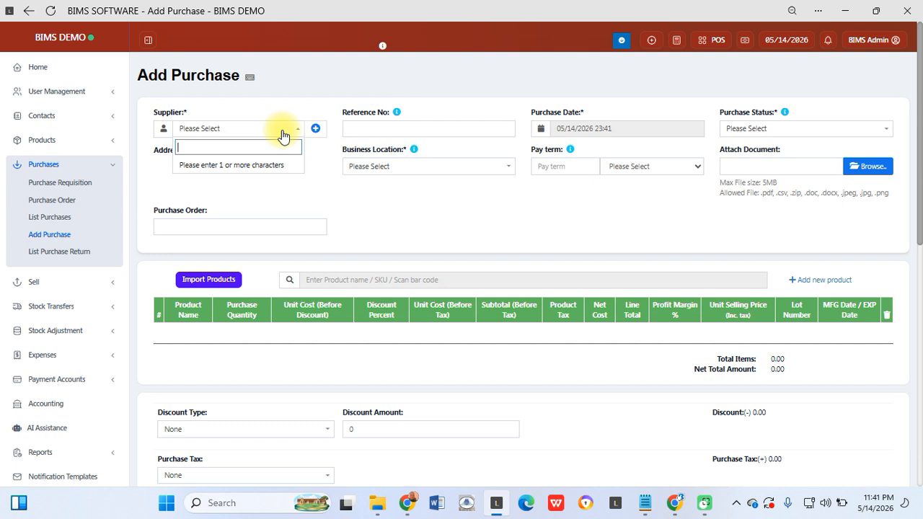
text(Suppl)
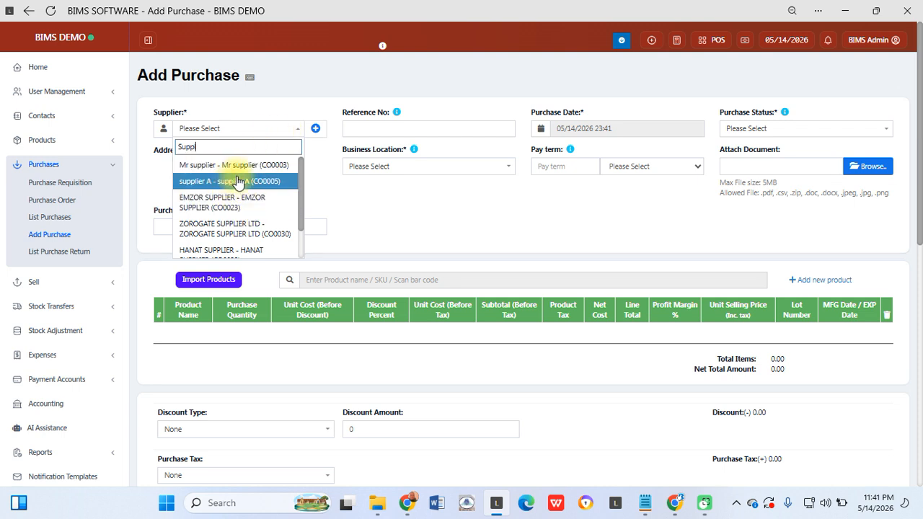
click(238, 180)
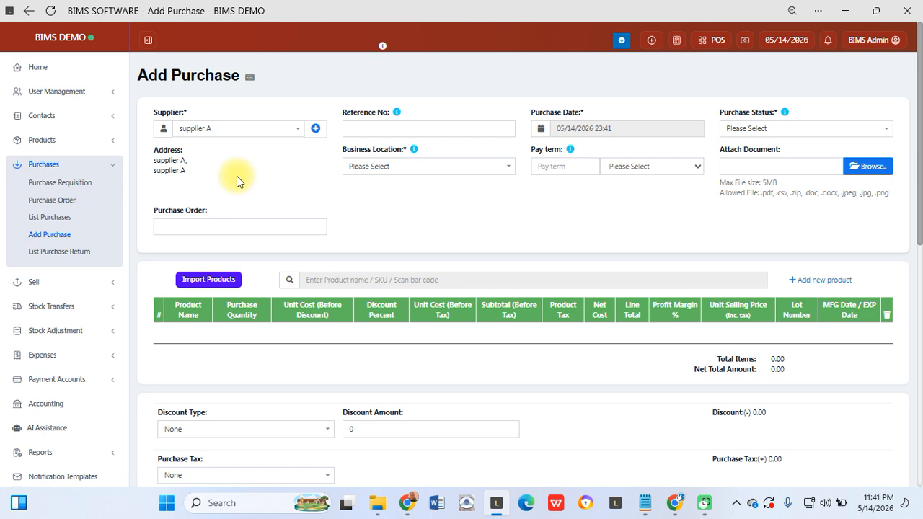
Start a new supplier contact of type Business with the business name "Mr Supplier company"
click(319, 134)
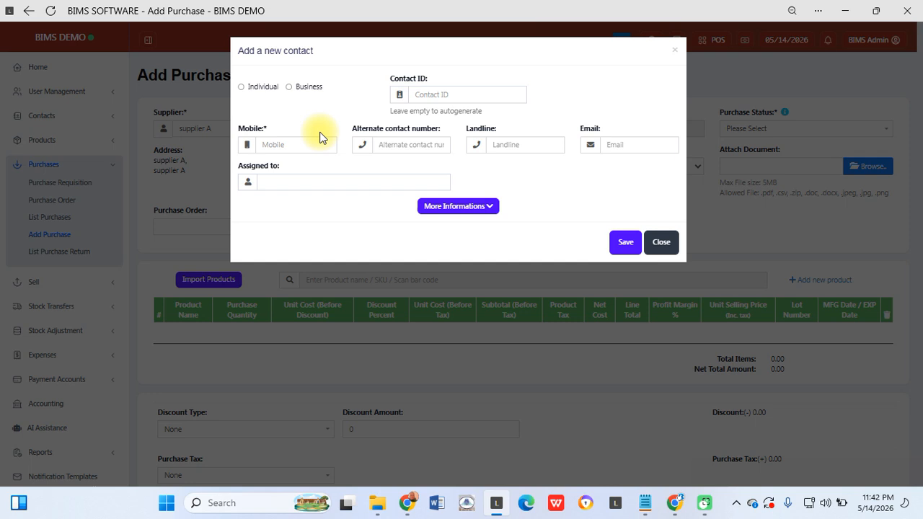
click(293, 90)
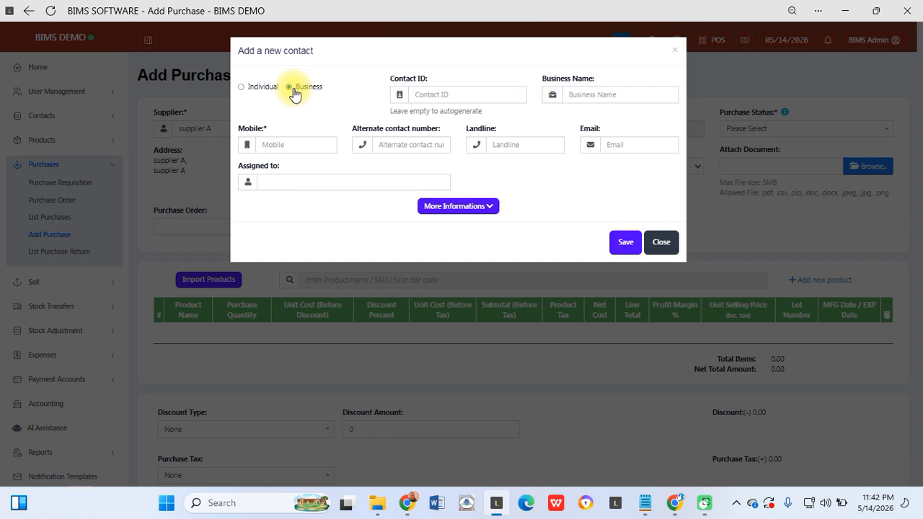
click(581, 95)
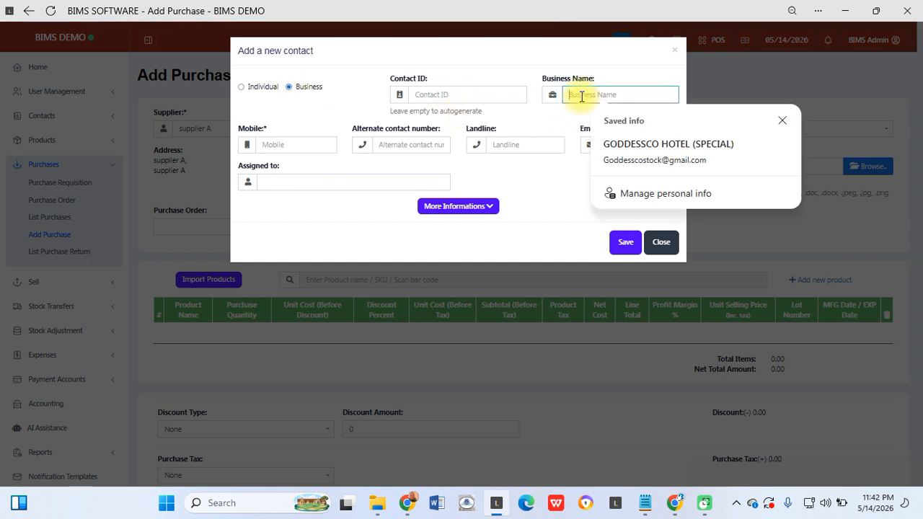
text(Mr)
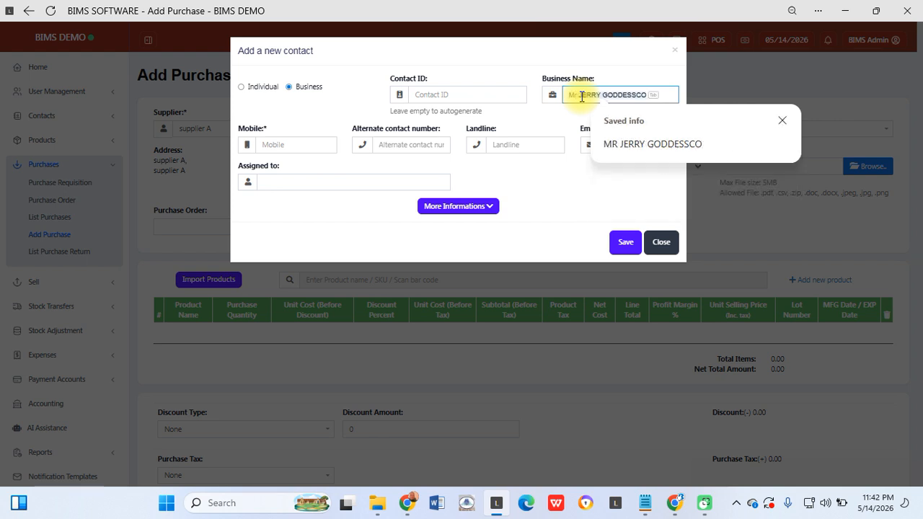
text( Suppl)
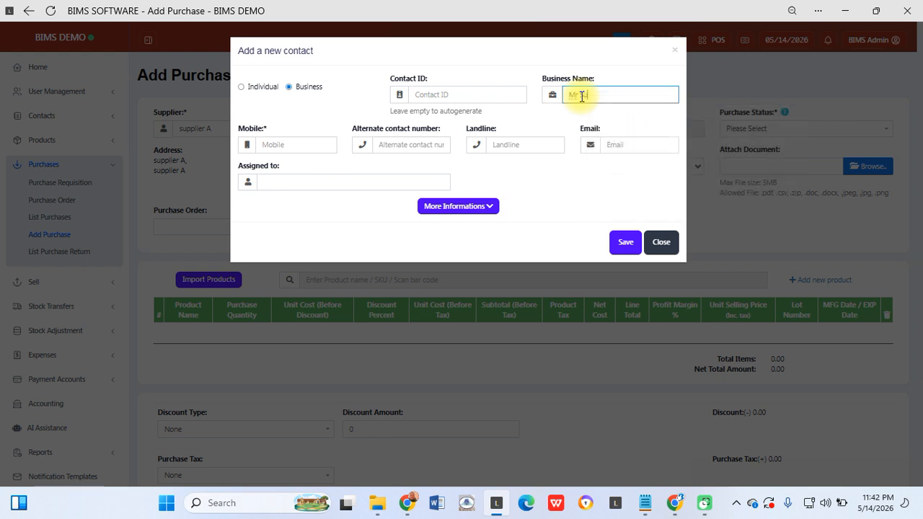
text(ier company)
click(538, 118)
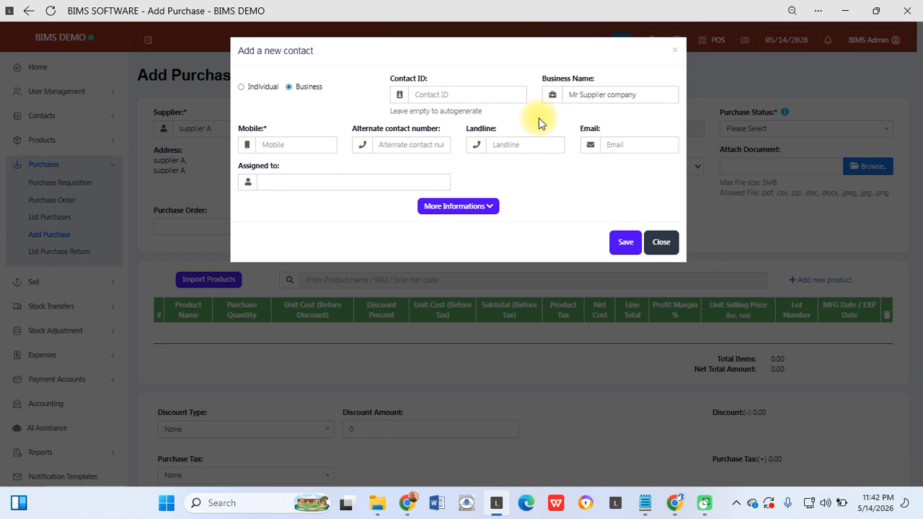
Enter the new contact's mobile number and save the contact as the purchase's supplier
click(290, 147)
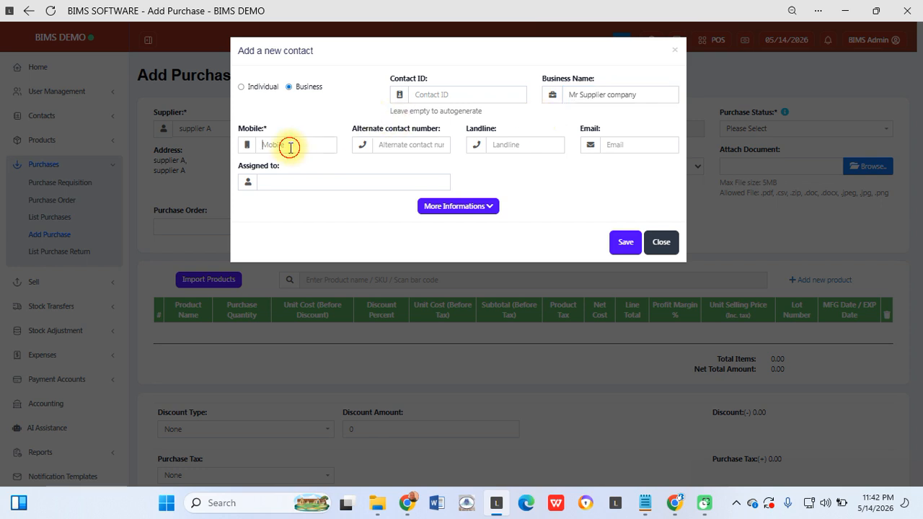
text(080)
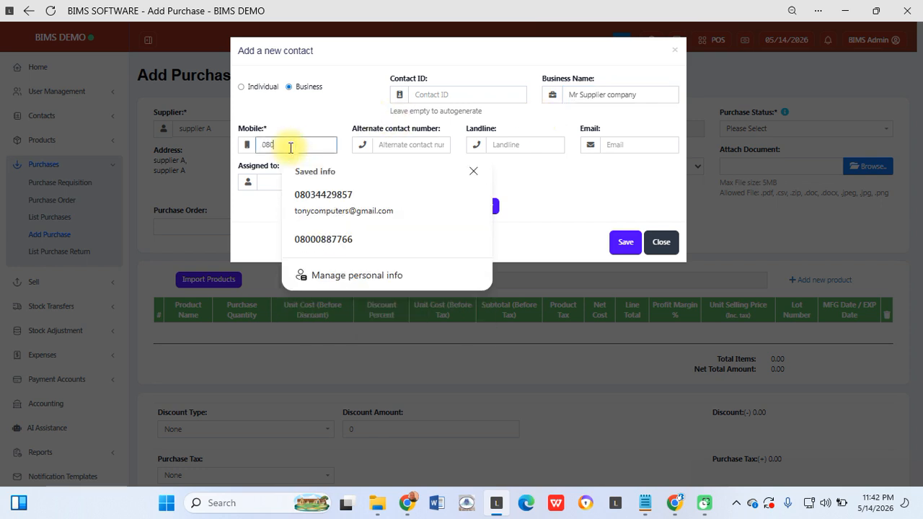
text(0000055)
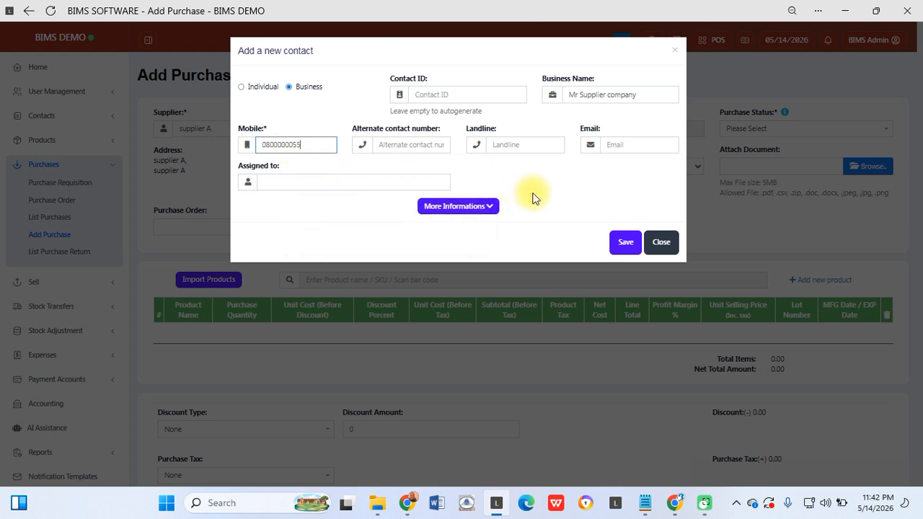
click(588, 188)
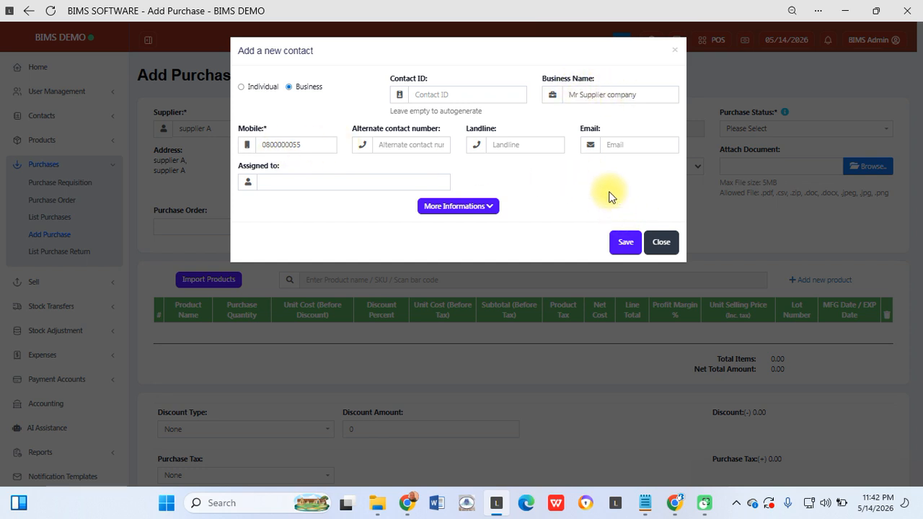
click(624, 244)
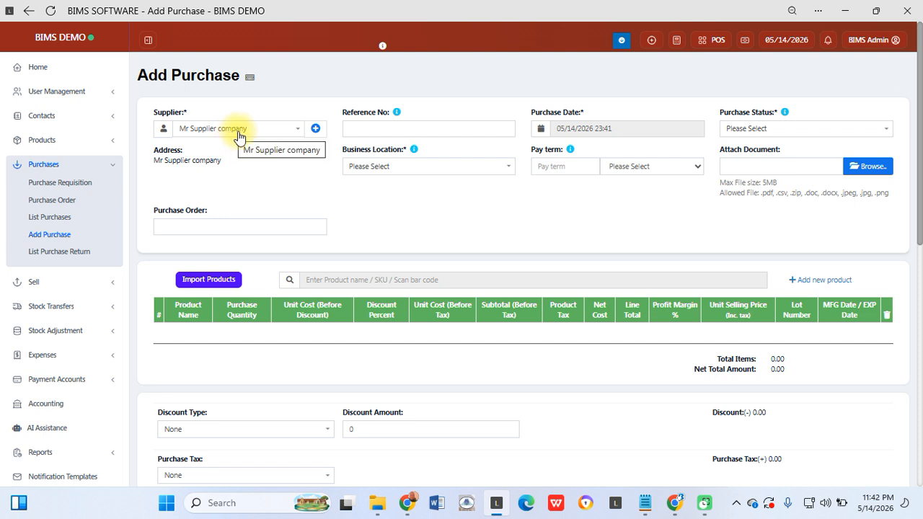
Search the supplier list for "Mr supp" to check the new supplier's entry, and close the list without changing the selection
click(239, 134)
click(243, 135)
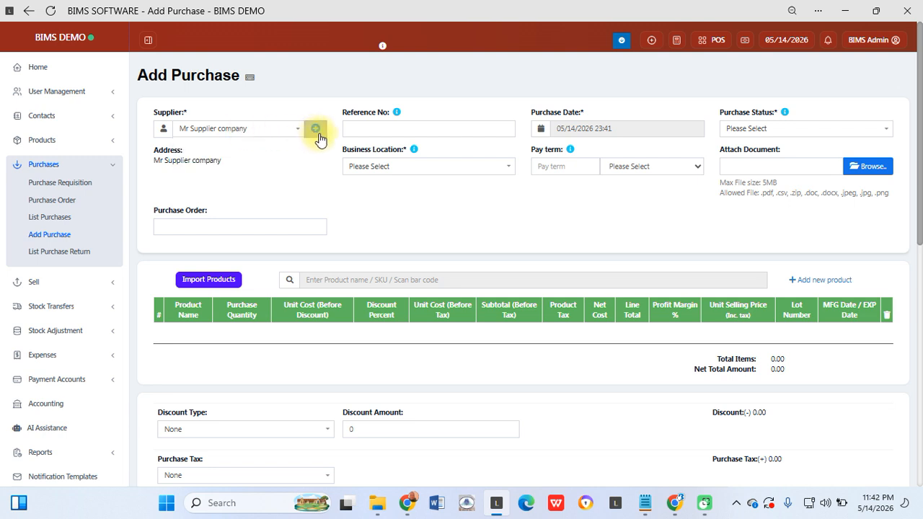
click(248, 135)
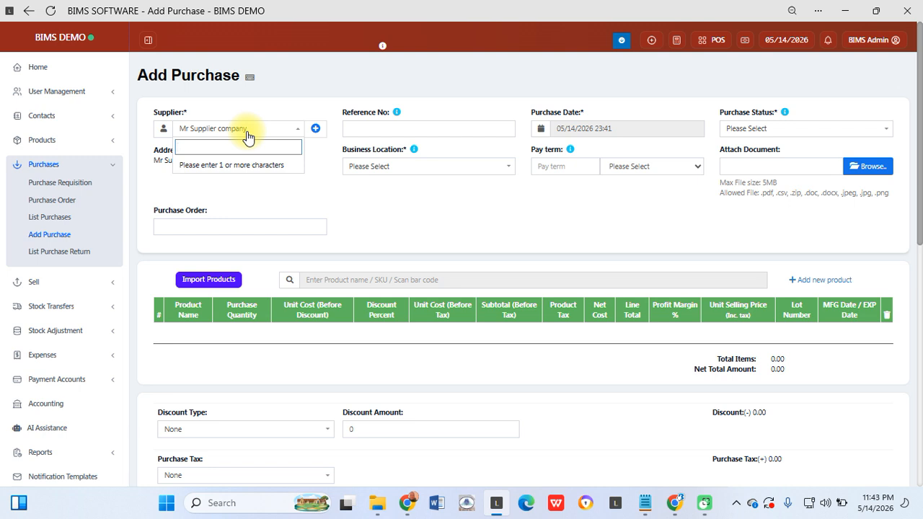
text(Mr s)
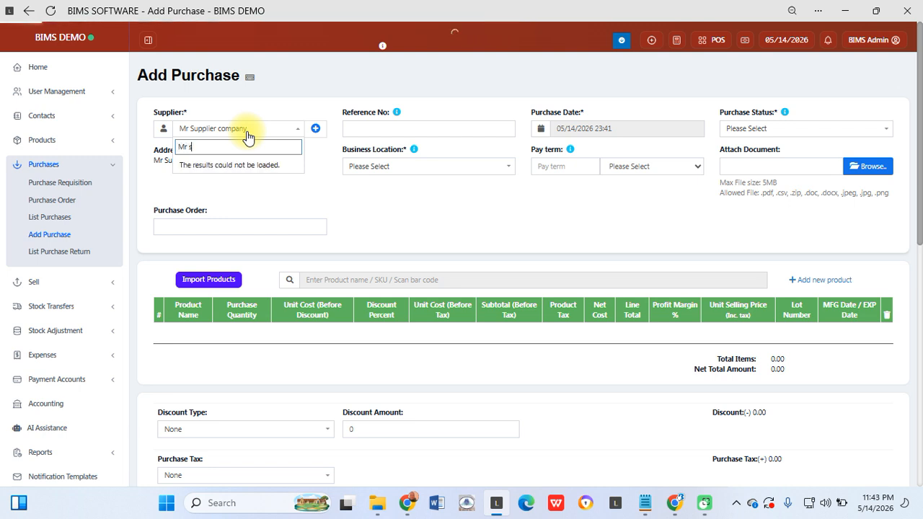
text(upp)
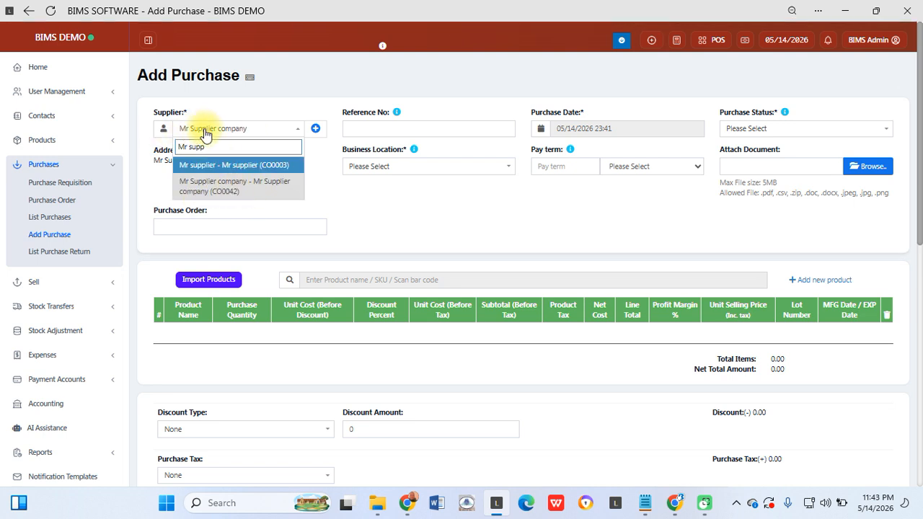
click(403, 205)
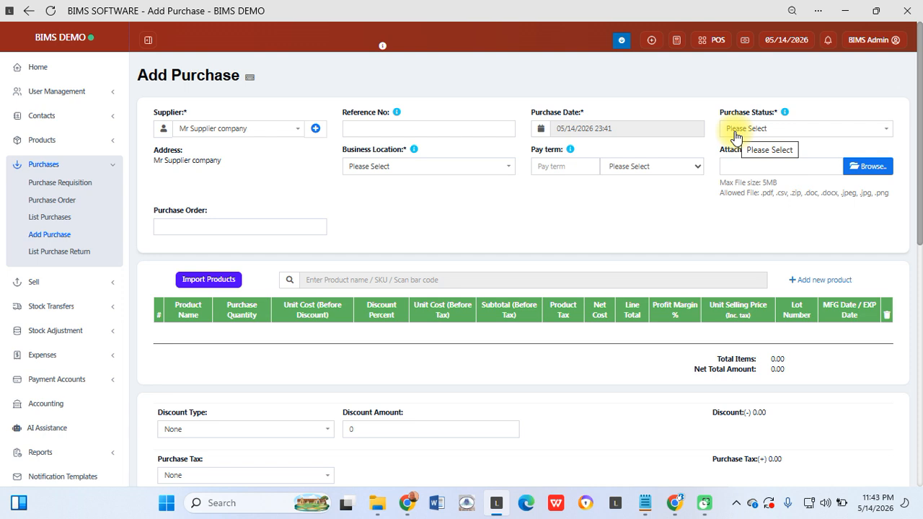
Look at the saved suggestions and the help note of the reference number field without entering a value
click(379, 129)
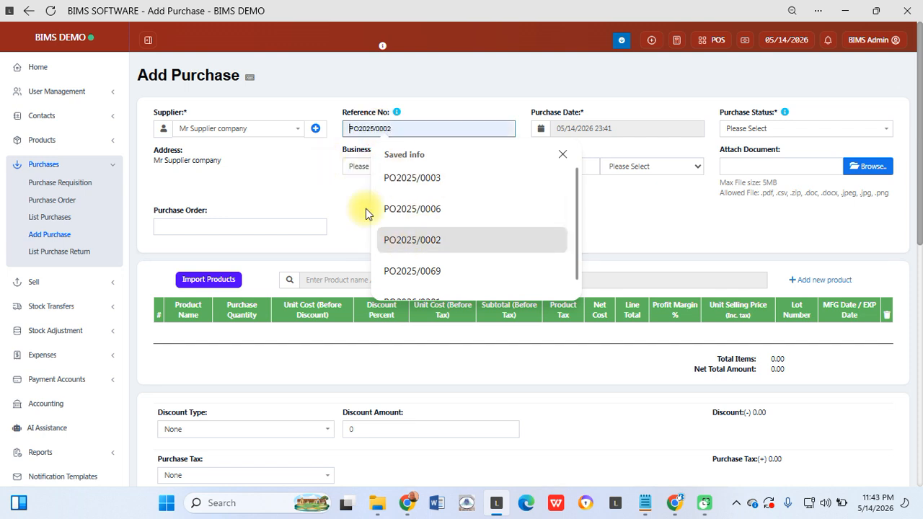
click(326, 197)
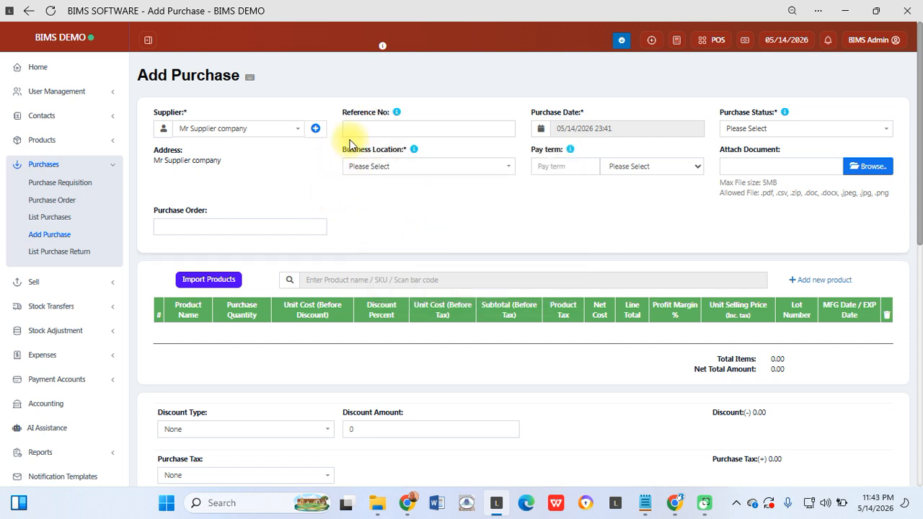
mouse_move(397, 113)
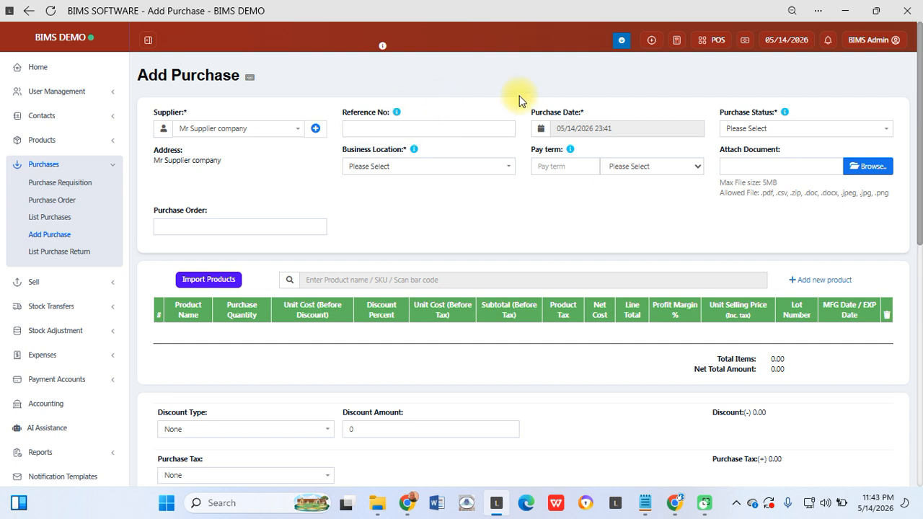
Set the purchase status to Received
click(778, 134)
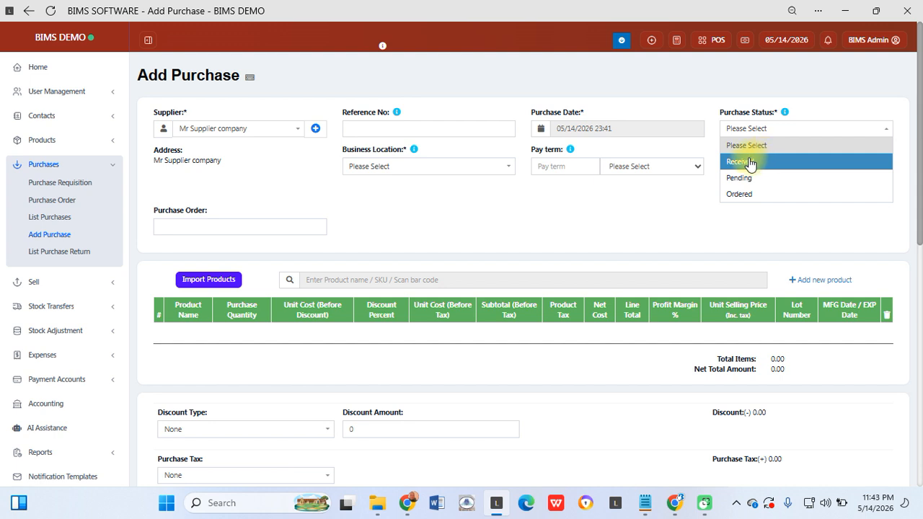
click(756, 161)
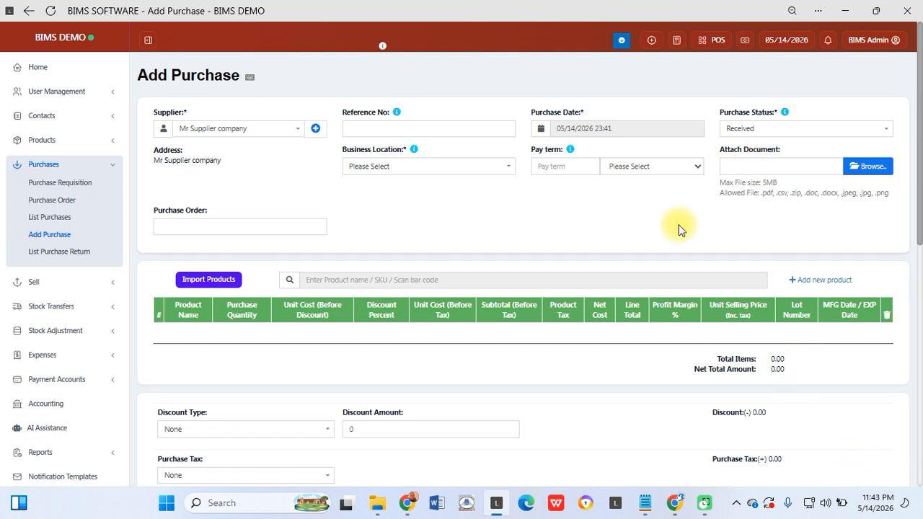
Try the purchase status Ordered, and set it back to Received
click(784, 129)
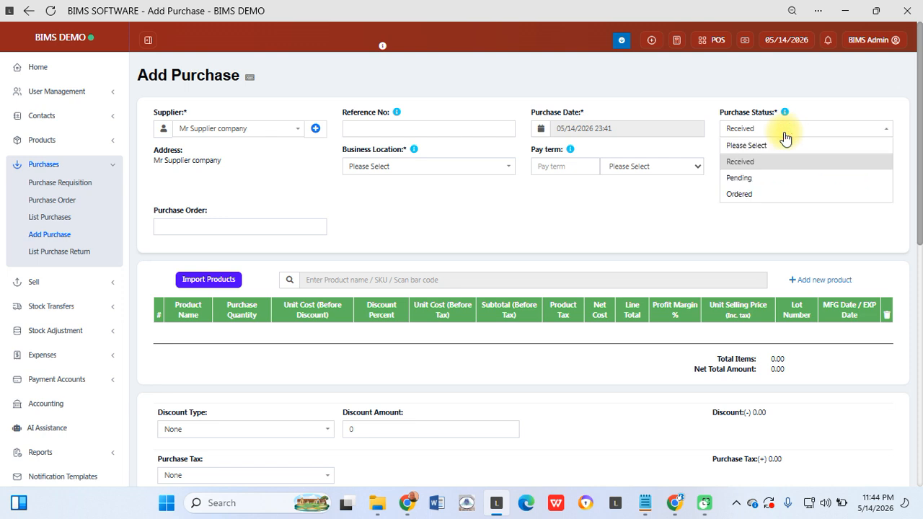
click(752, 192)
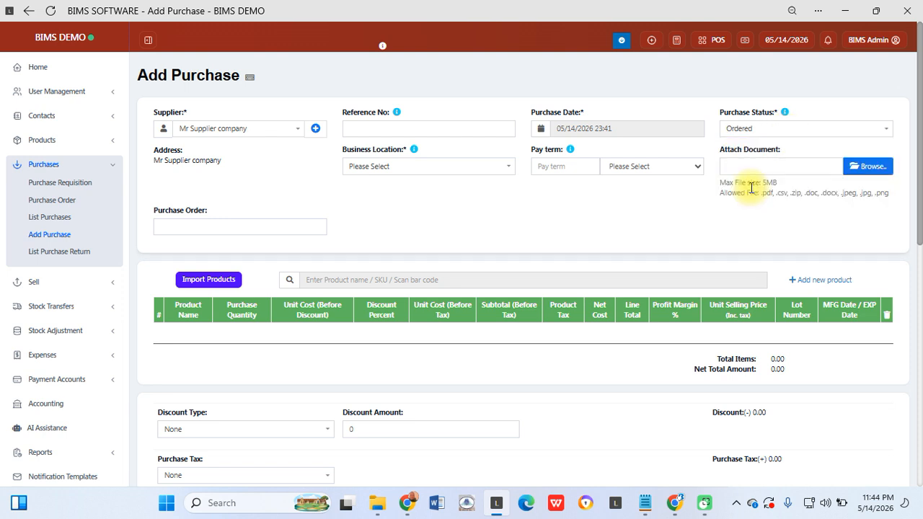
click(741, 130)
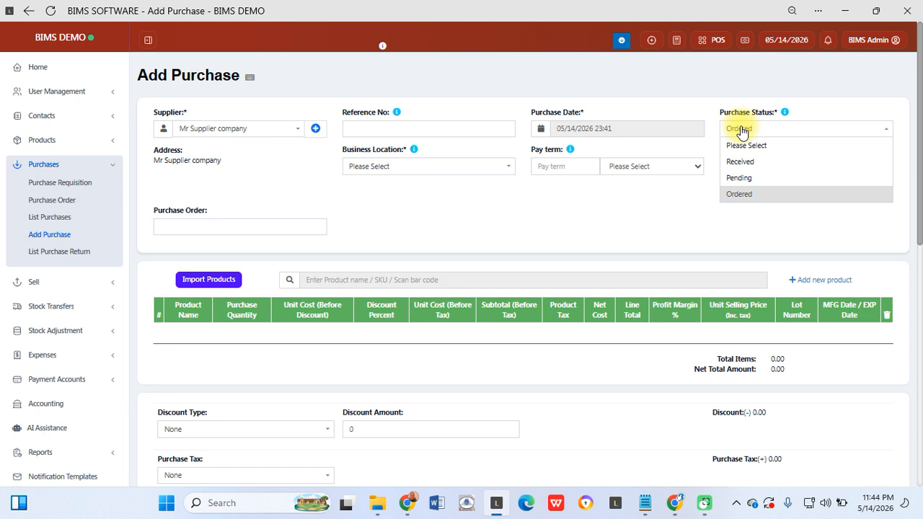
click(745, 162)
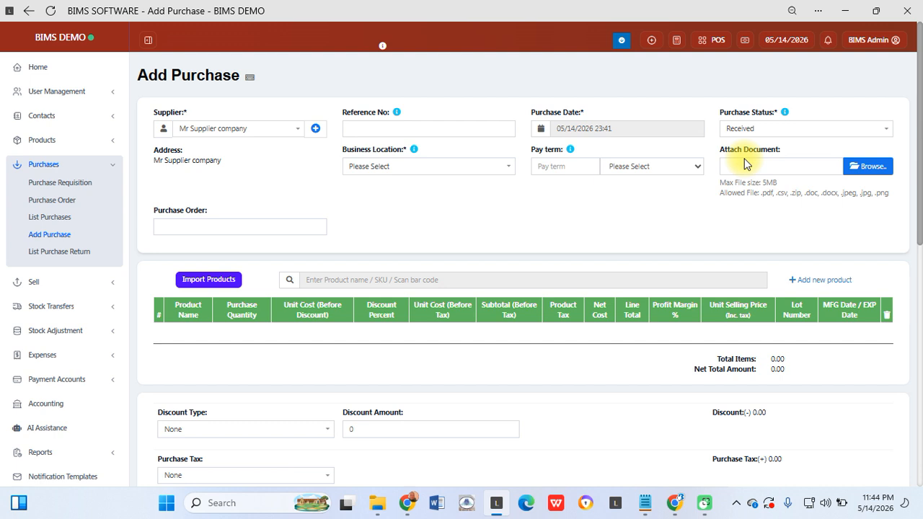
click(744, 127)
click(747, 131)
Set the business location to BIMS DEMO (BIMS OFFICE STORE 1)
click(460, 170)
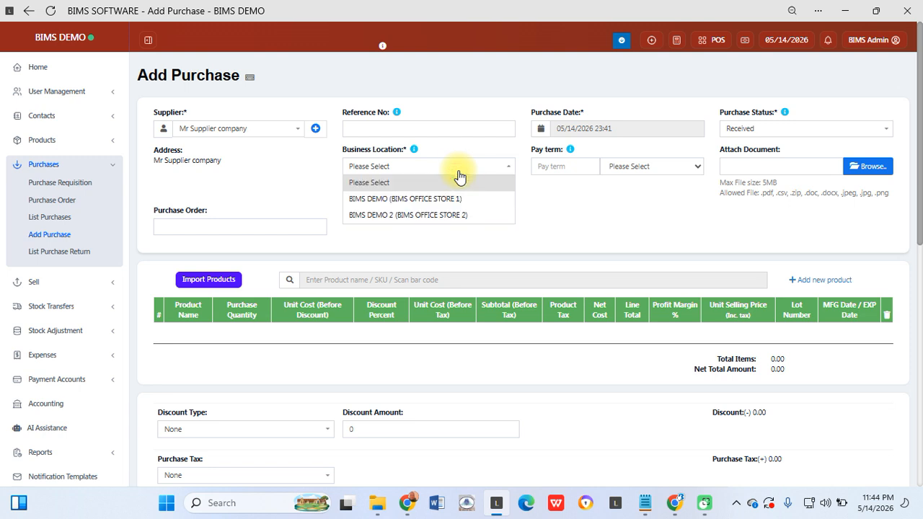
click(427, 199)
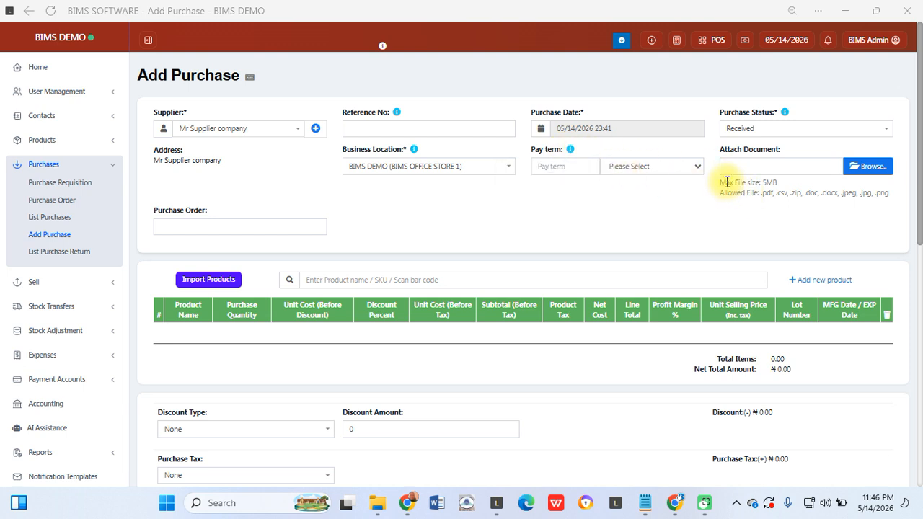
Add the product Aboniki balm to the purchase's product list
click(369, 281)
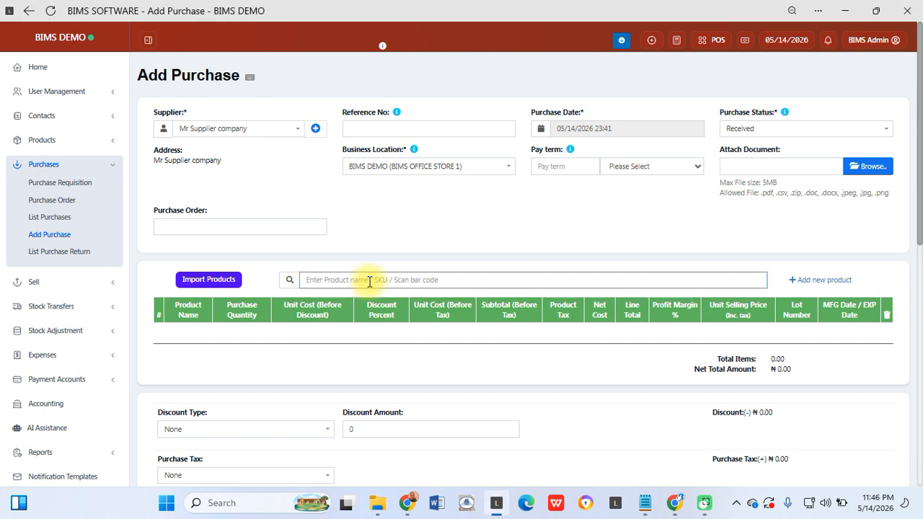
text(Aboni)
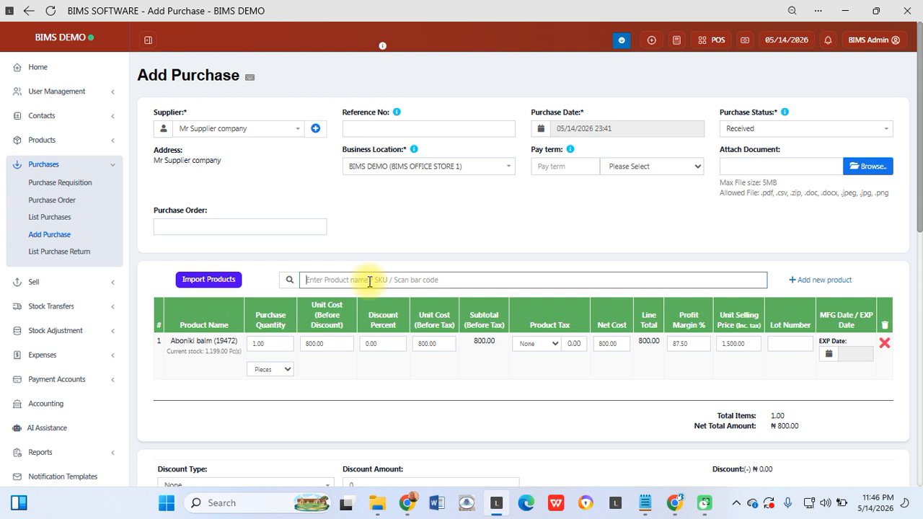
click(280, 269)
click(310, 279)
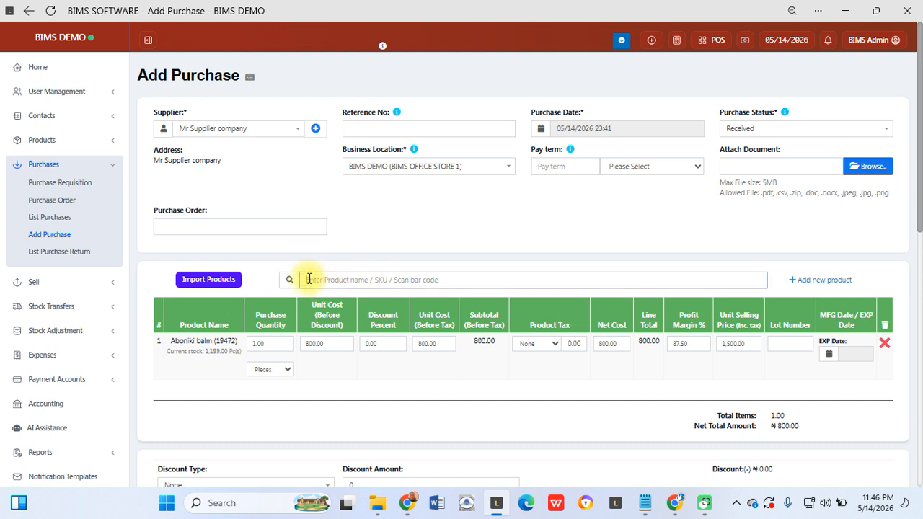
click(333, 234)
click(310, 279)
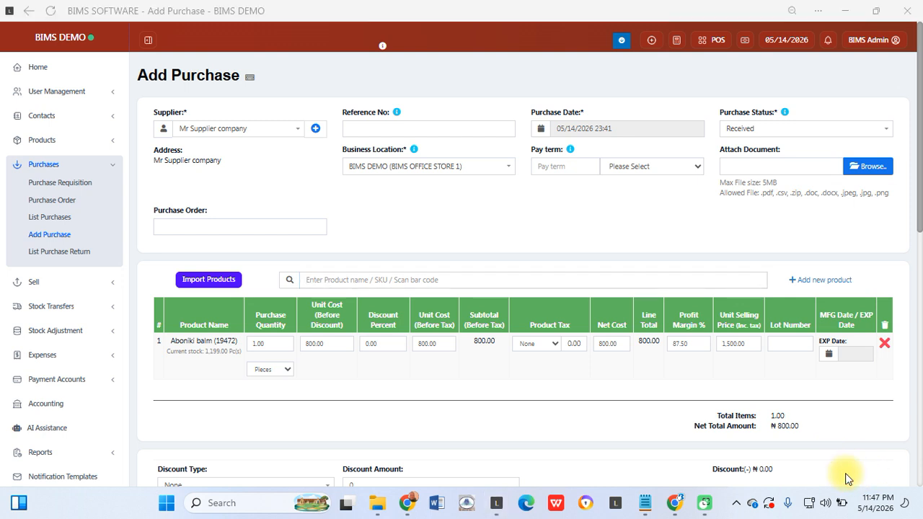
Add Aidfast fabric plaster strip and paracetamol to the purchase's product list
click(321, 279)
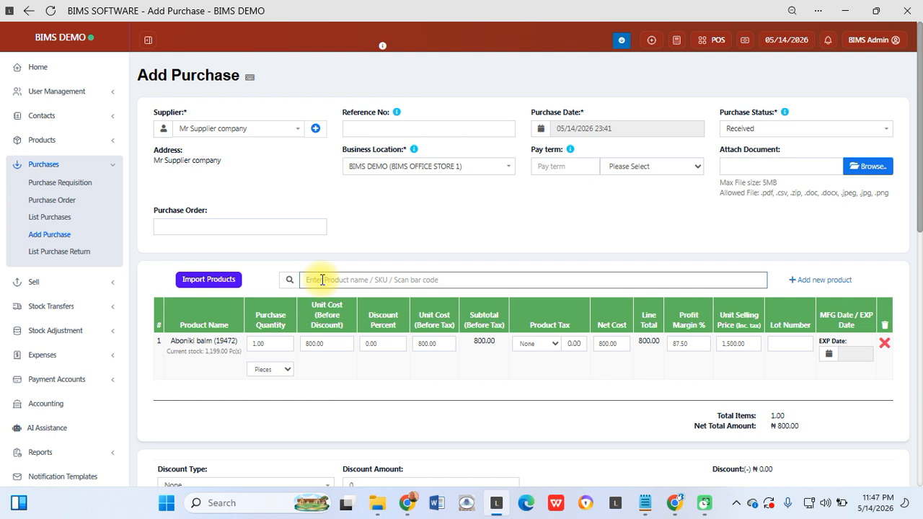
text(Fab)
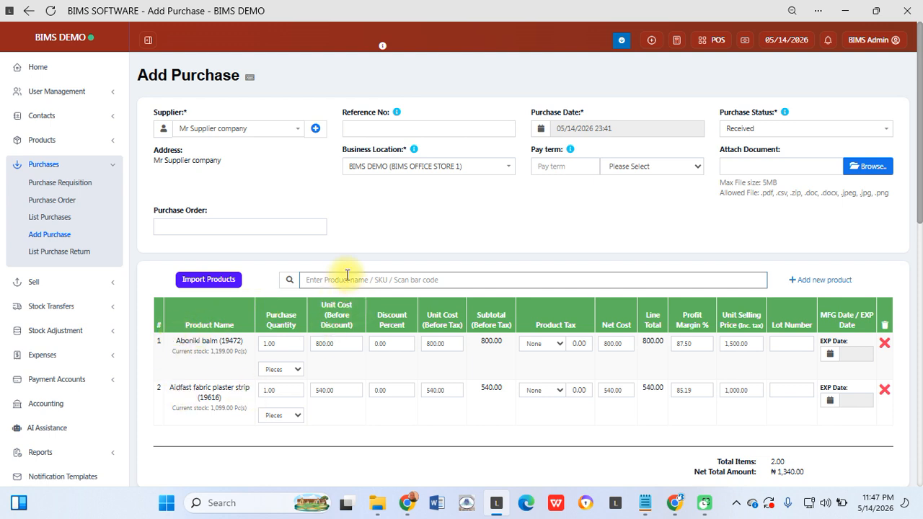
text(Par)
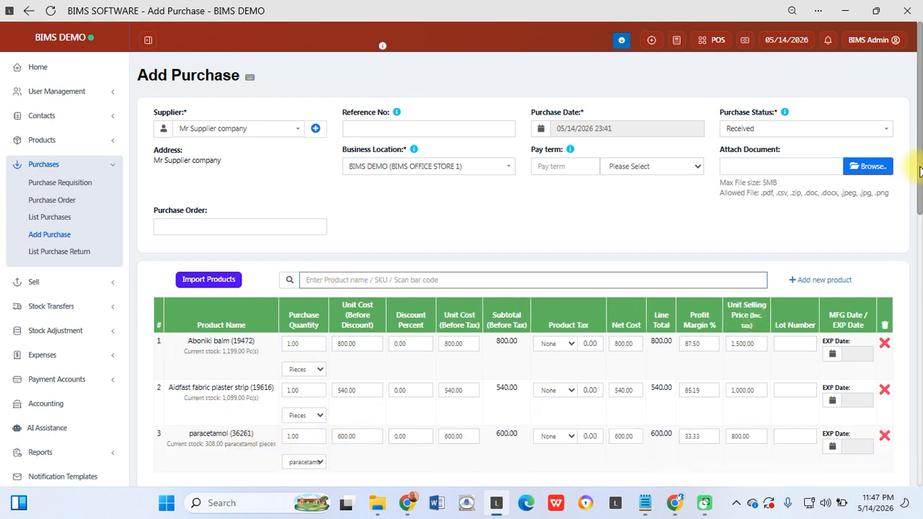
Set the purchase unit of the paracetamol line to paracetamol pack
drag(920, 148, 919, 209)
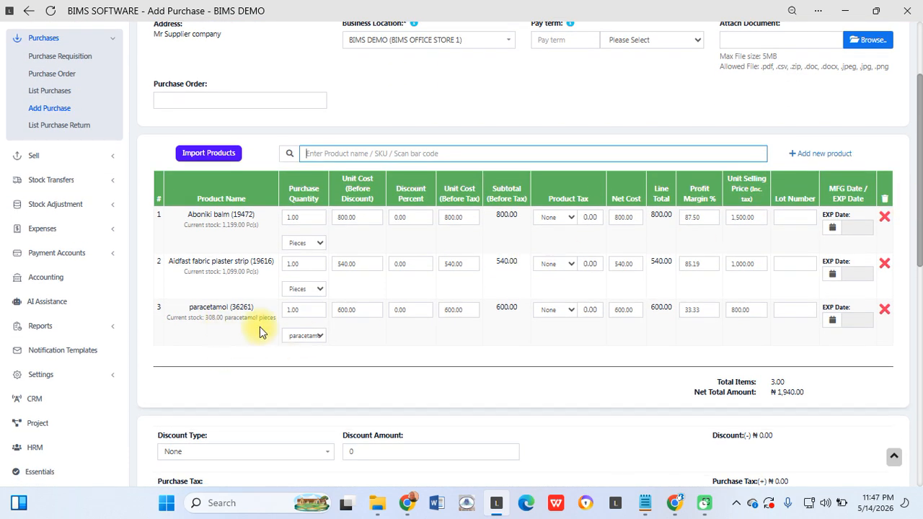
click(315, 336)
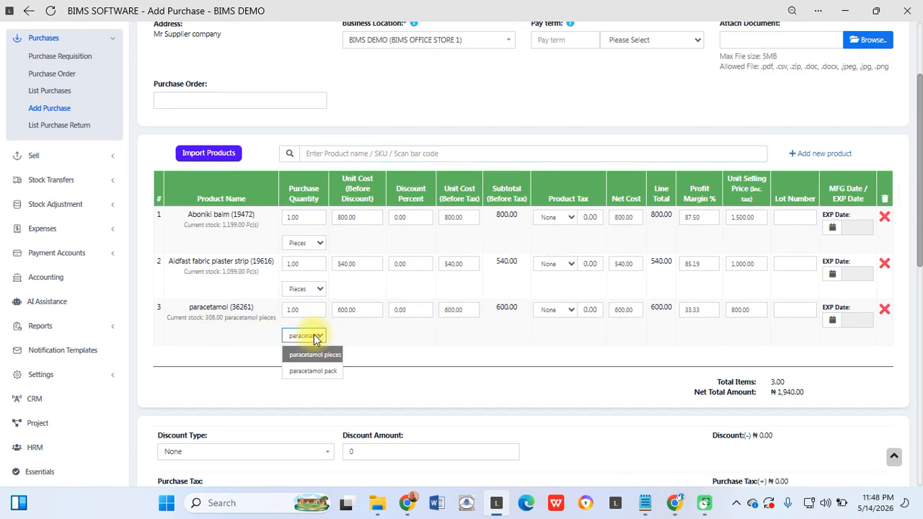
click(315, 370)
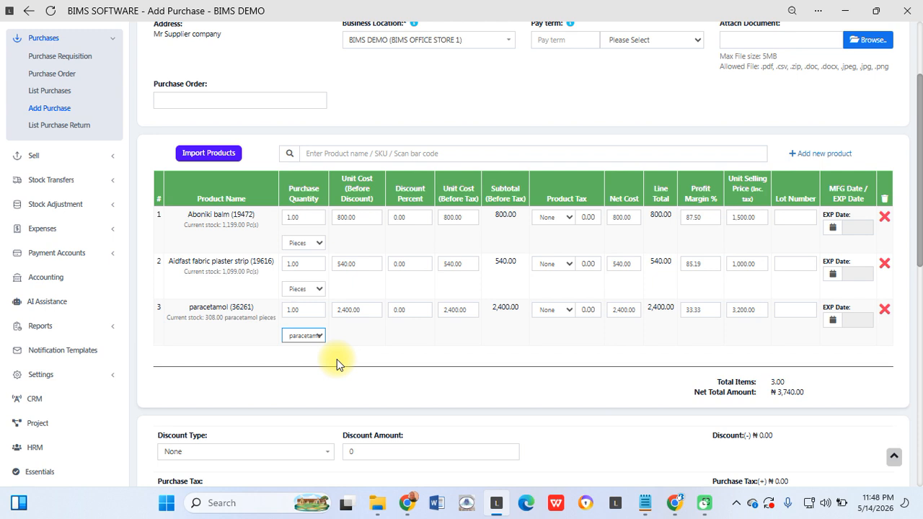
click(852, 476)
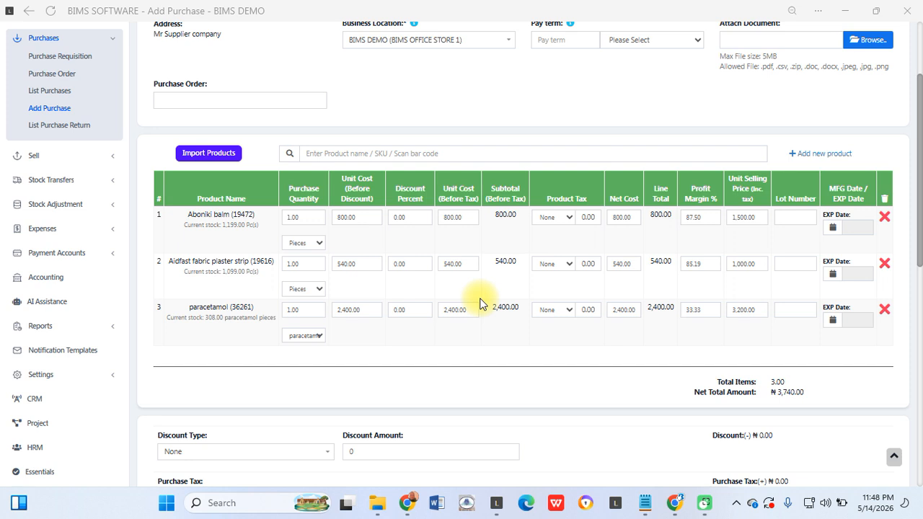
Set the purchase quantity to 50 for Aboniki balm and 20 for Aidfast fabric plaster strip
click(294, 216)
double_click(294, 217)
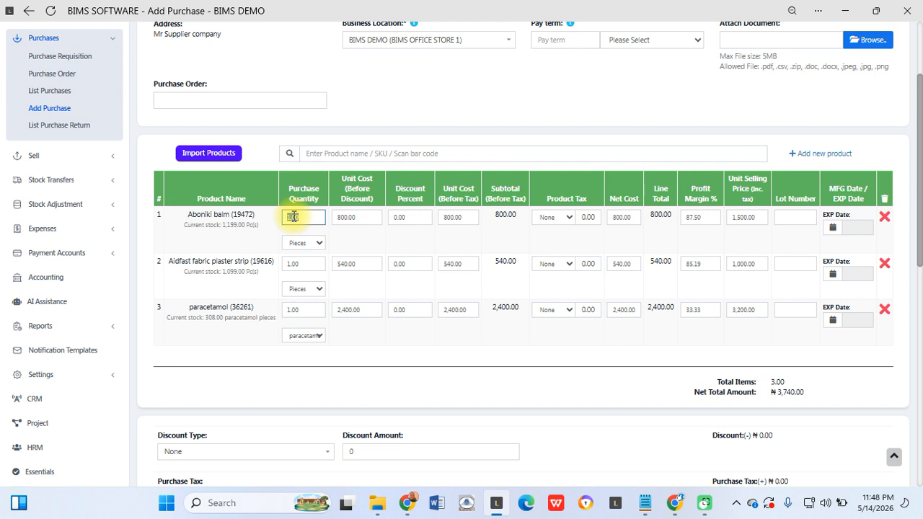
text(50)
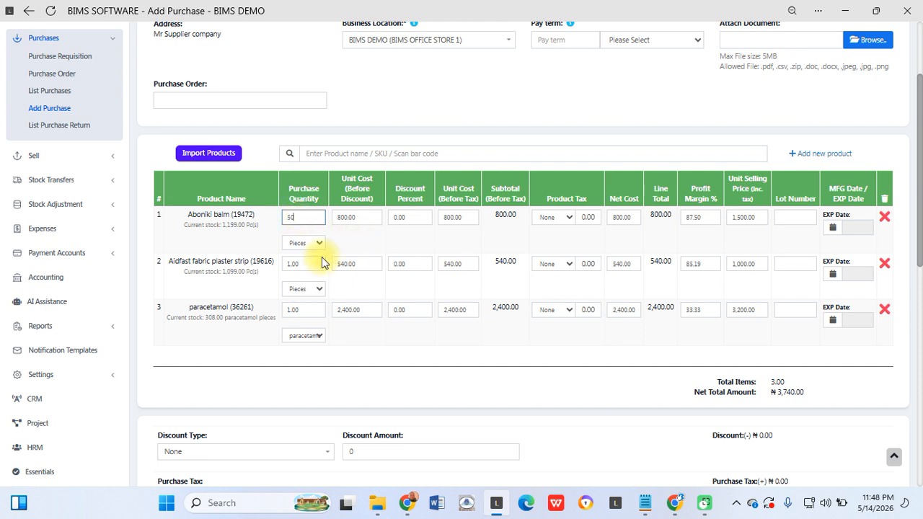
double_click(293, 264)
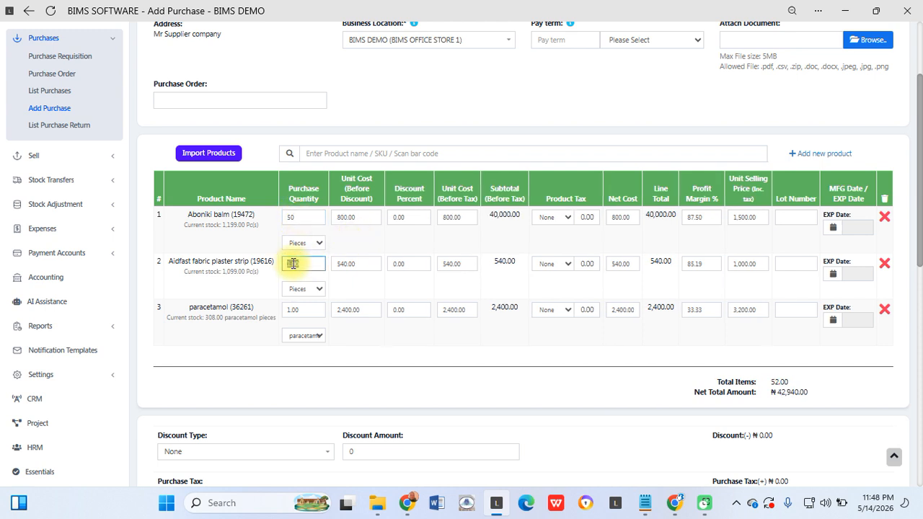
text(20)
click(228, 377)
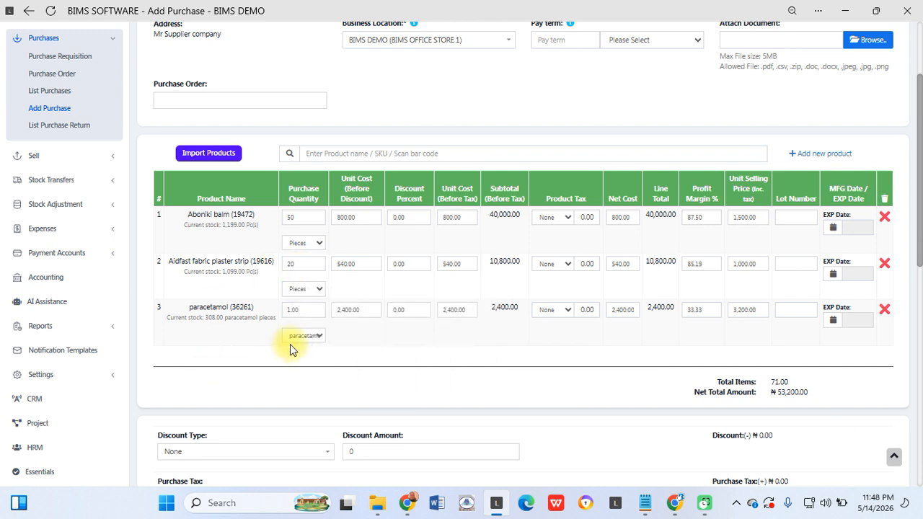
Look through the purchase unit options of the Aidfast fabric plaster strip line without choosing another unit
click(297, 290)
click(301, 289)
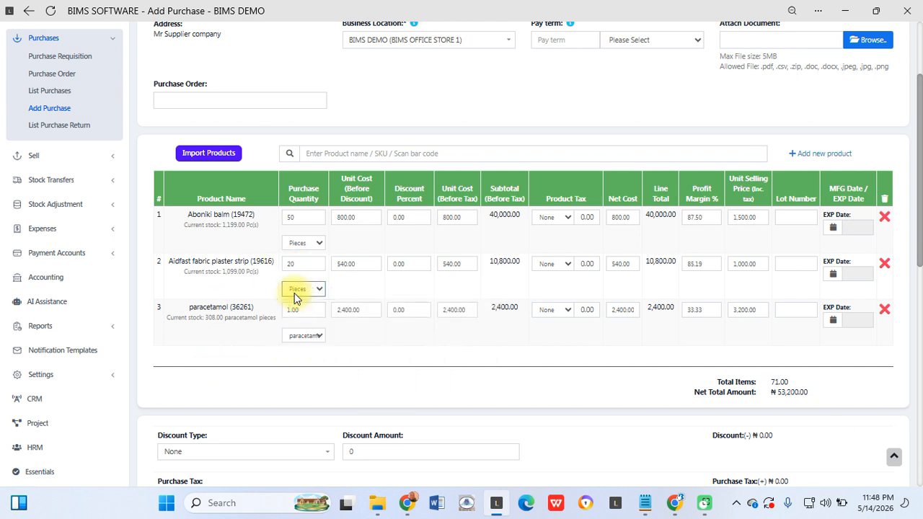
click(305, 289)
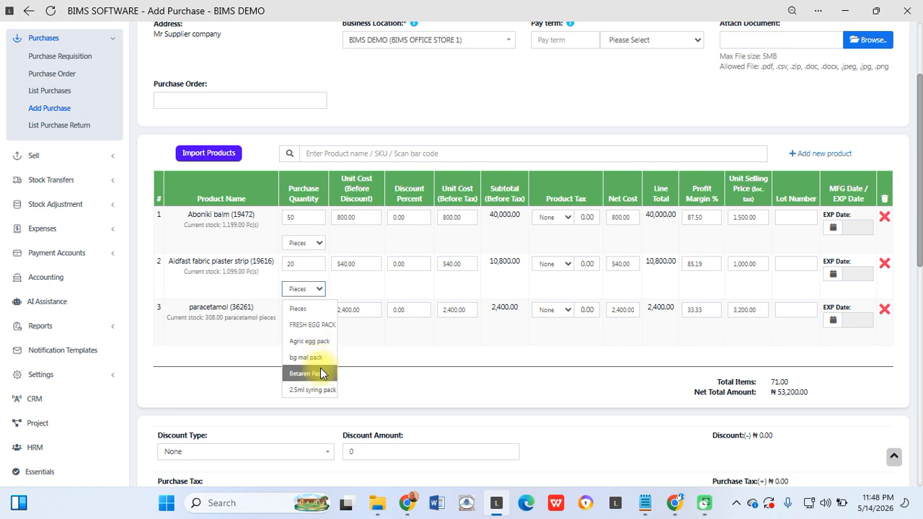
click(321, 291)
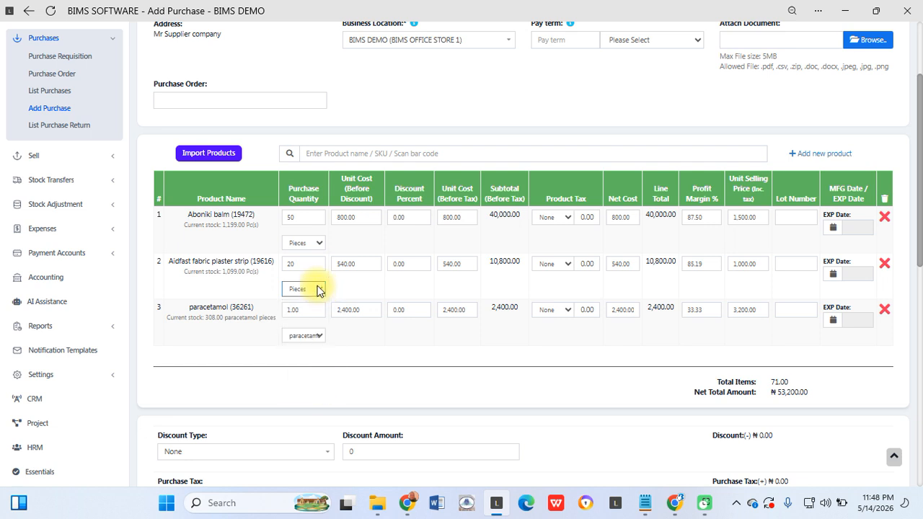
click(317, 290)
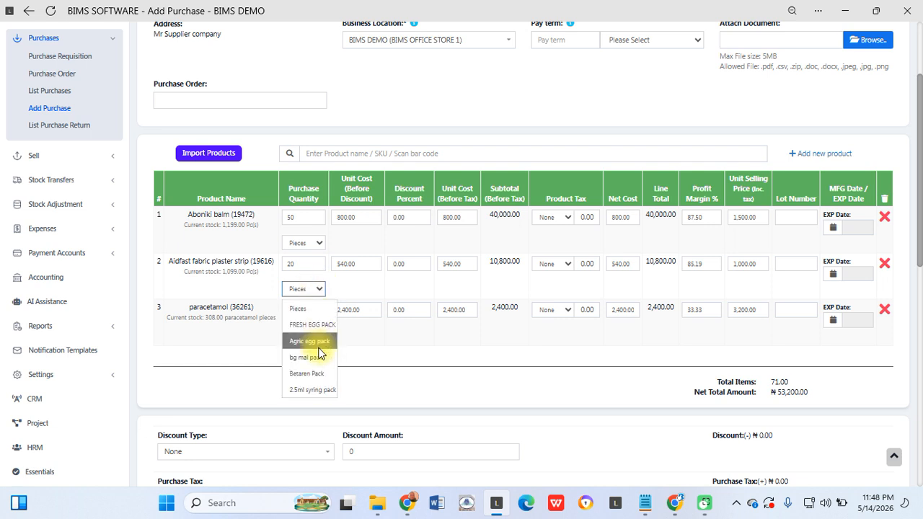
click(309, 289)
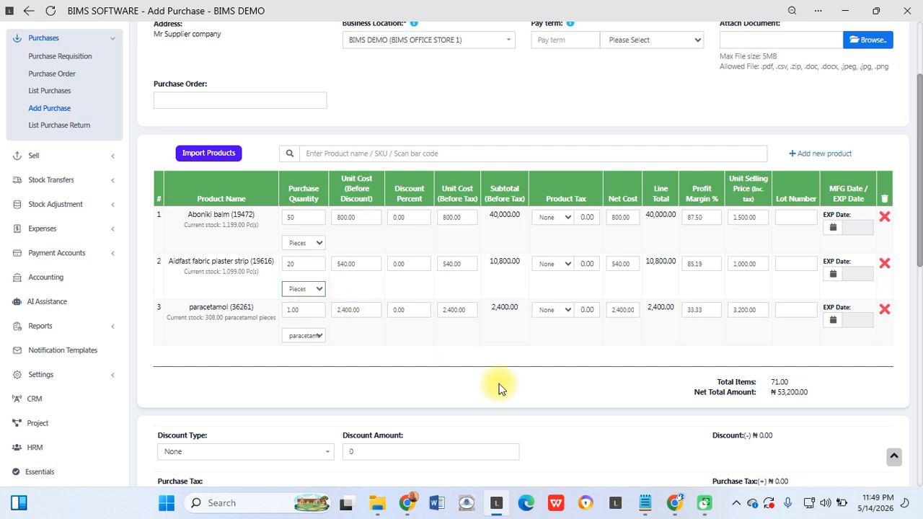
click(847, 474)
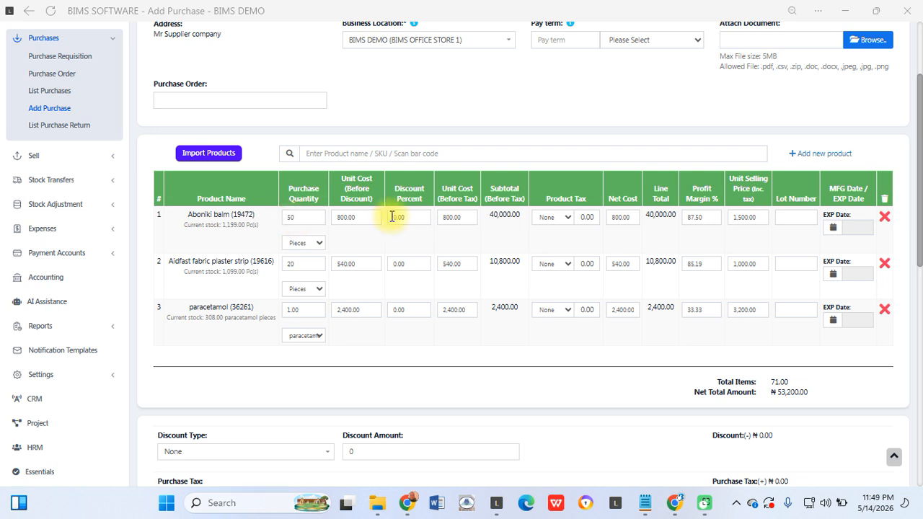
Set Aboniki balm's unit cost before discount to 900
click(353, 216)
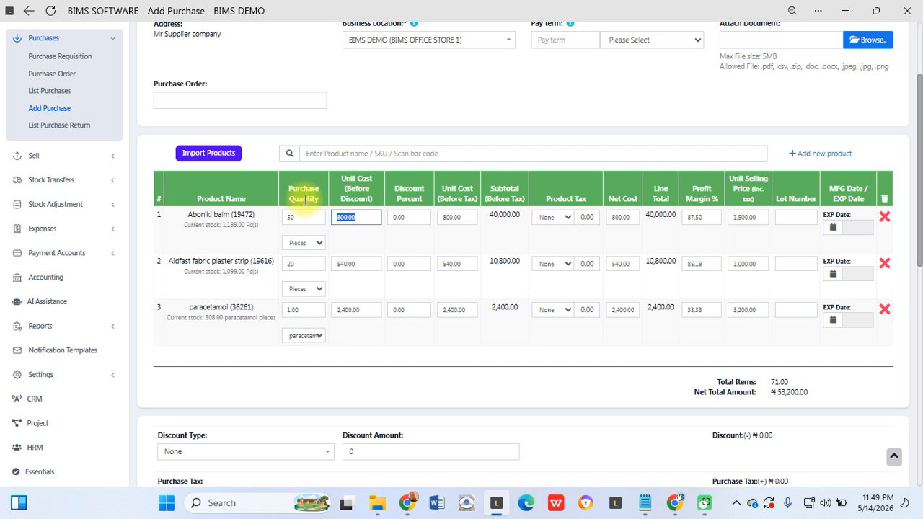
text(3,2)
text(00)
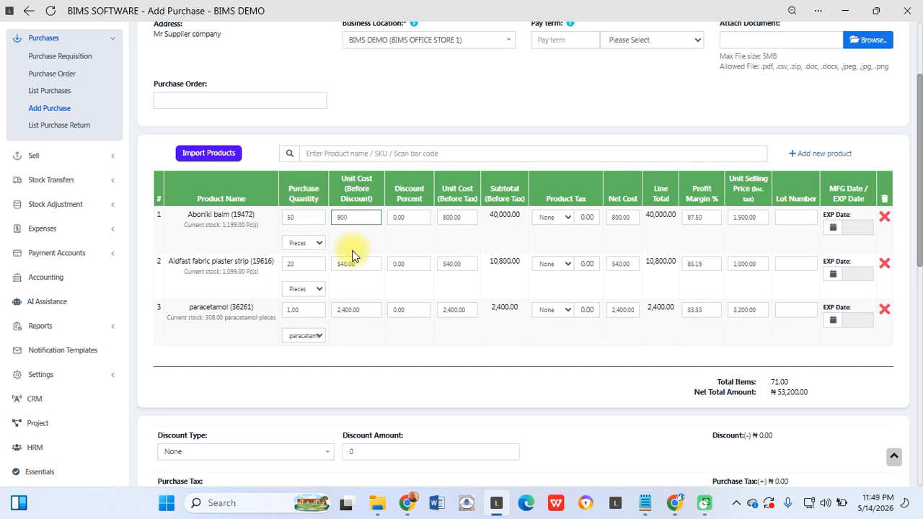
click(435, 337)
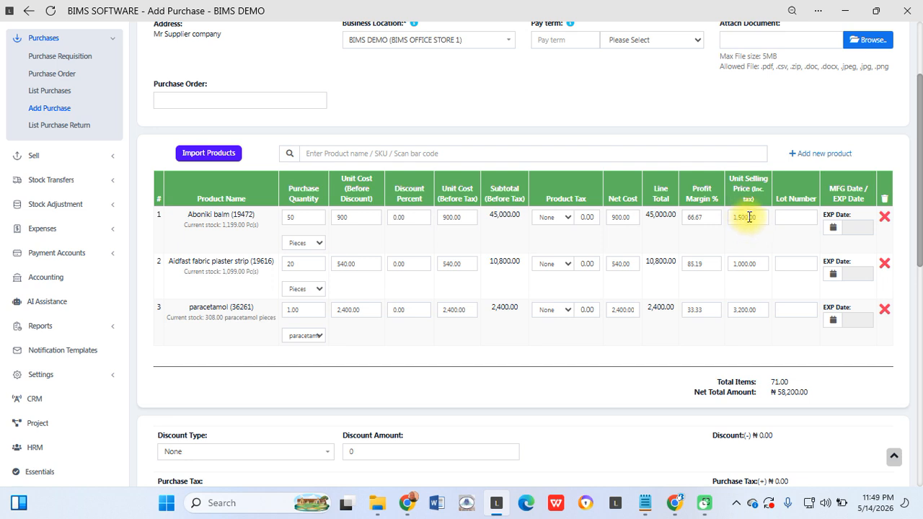
Set Aboniki balm's unit selling price including tax to 1600
drag(749, 217, 731, 220)
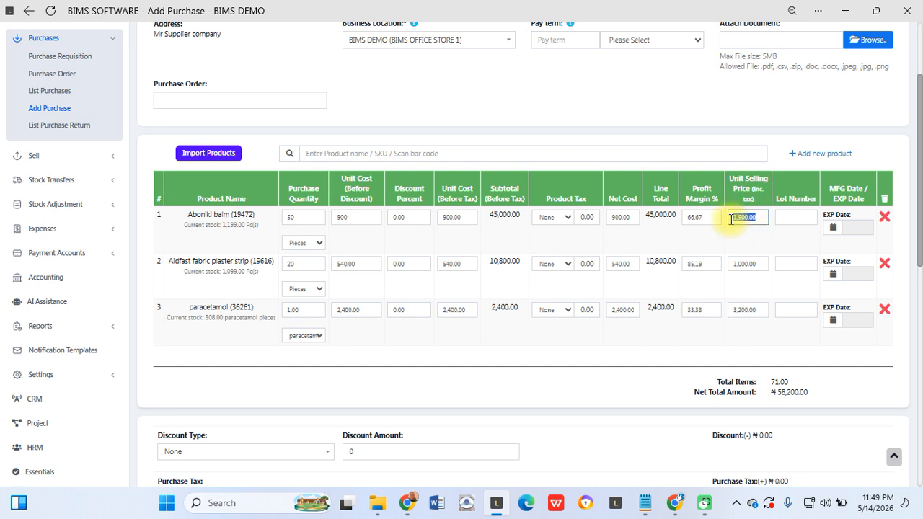
text(1)
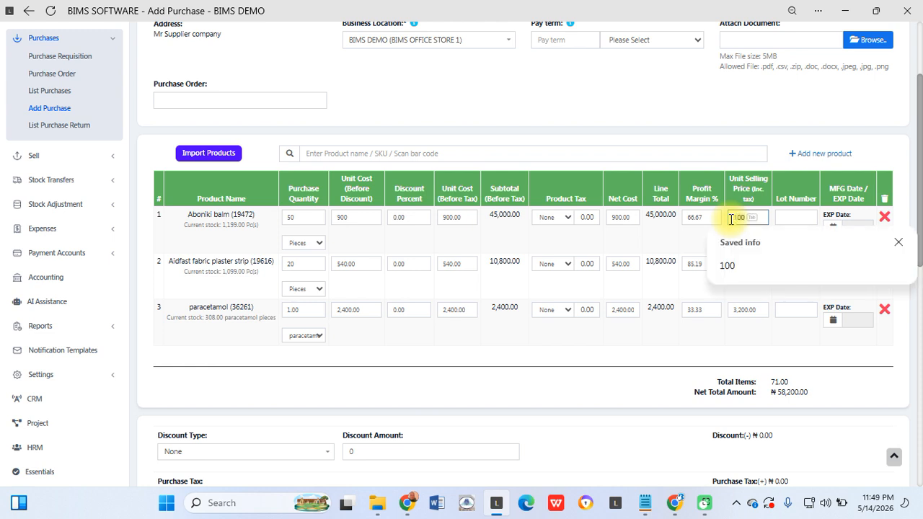
text(600)
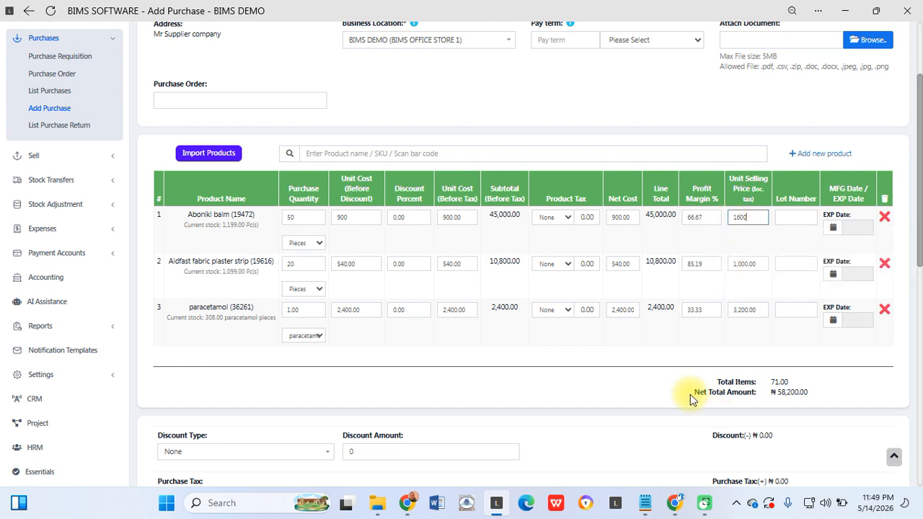
click(652, 361)
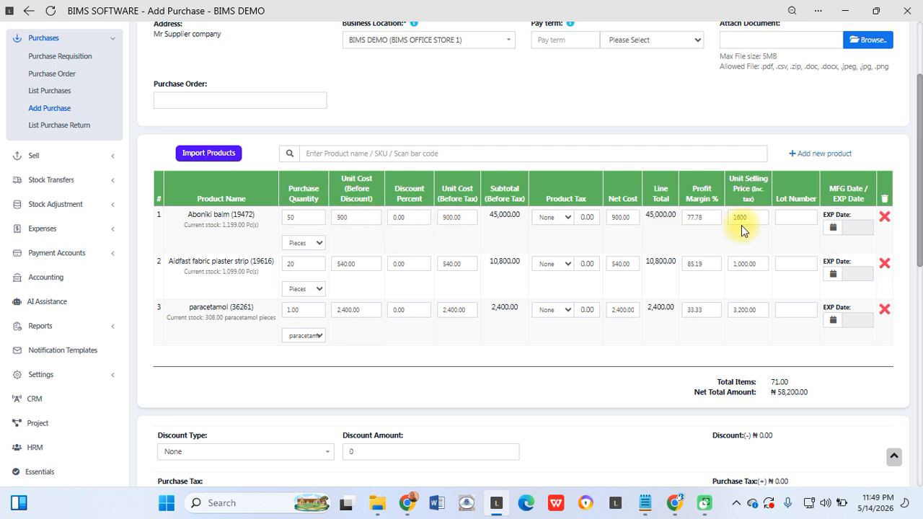
Look at the product tax options and the saved lot number suggestions for Aboniki balm without choosing any
click(567, 219)
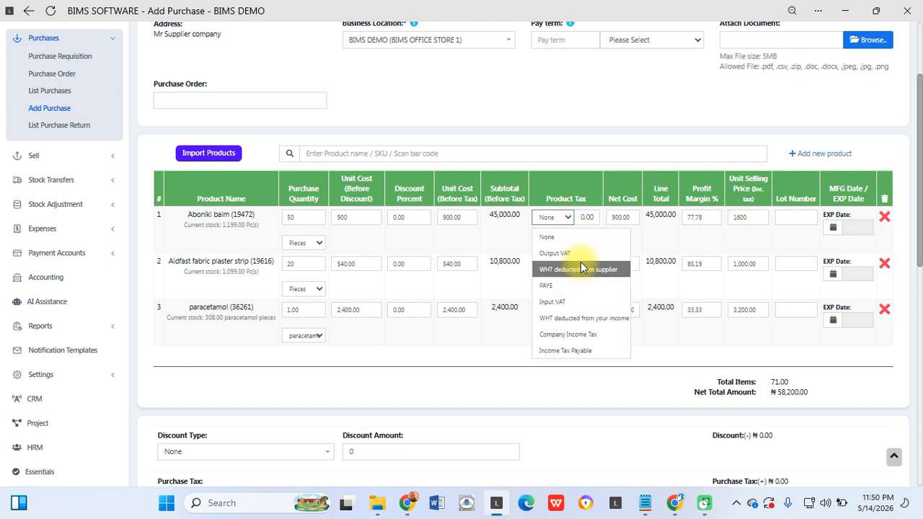
click(527, 232)
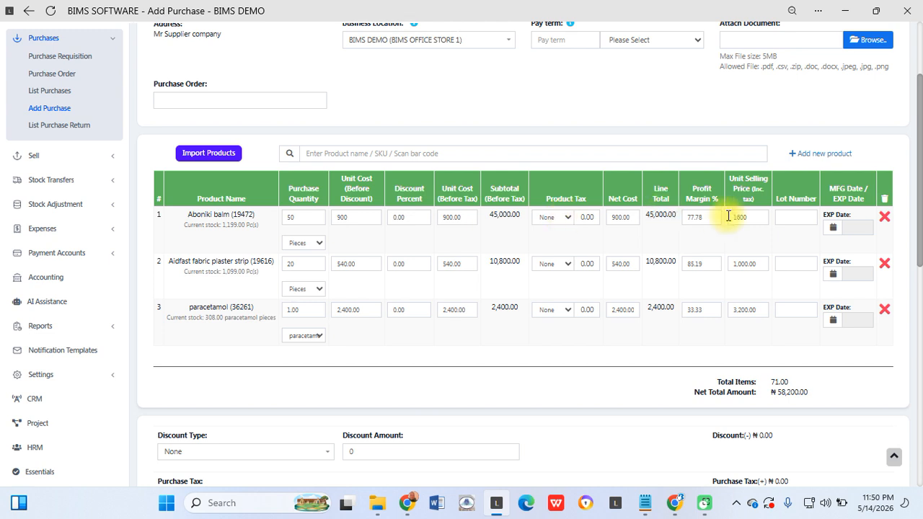
click(788, 220)
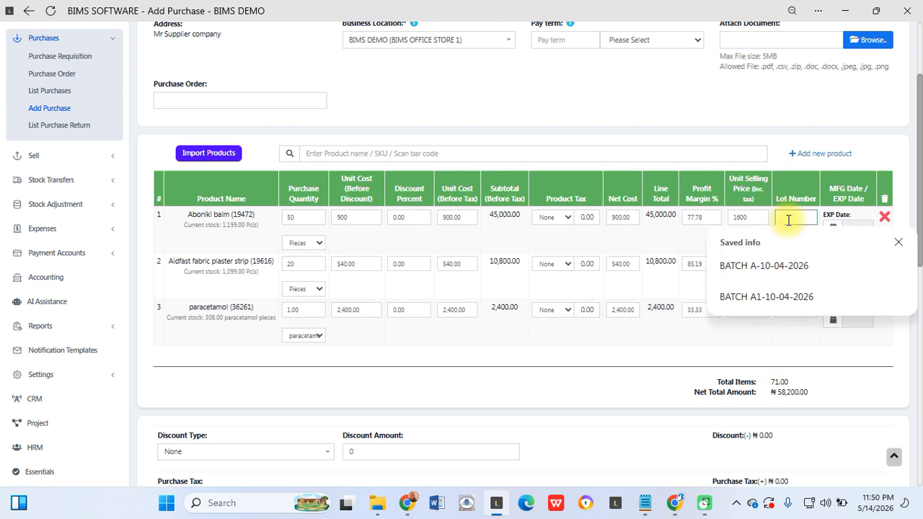
click(782, 137)
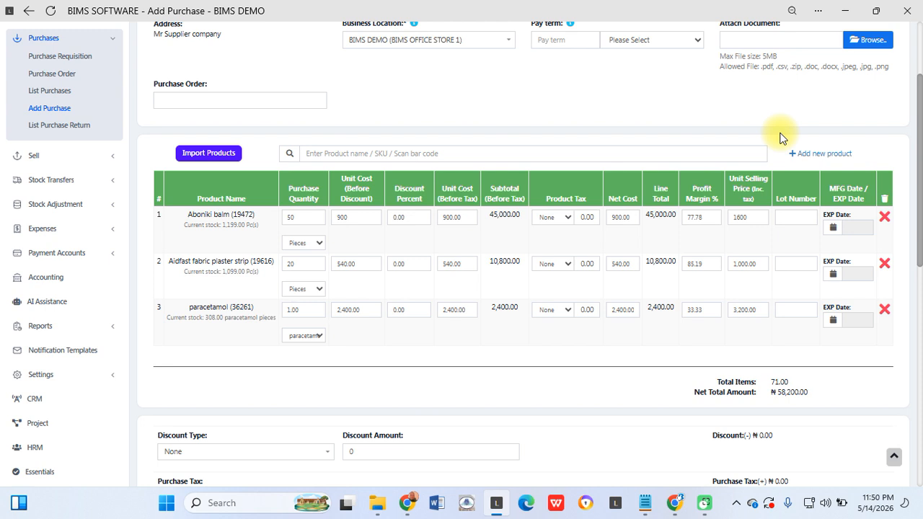
Enter BARCH A MAY 2026 as the lot number of Aboniki balm
click(786, 216)
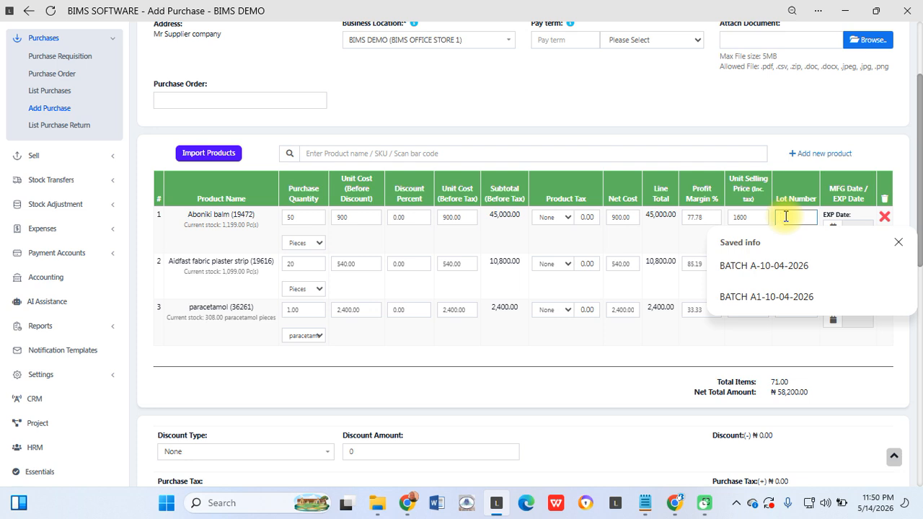
text(BACH)
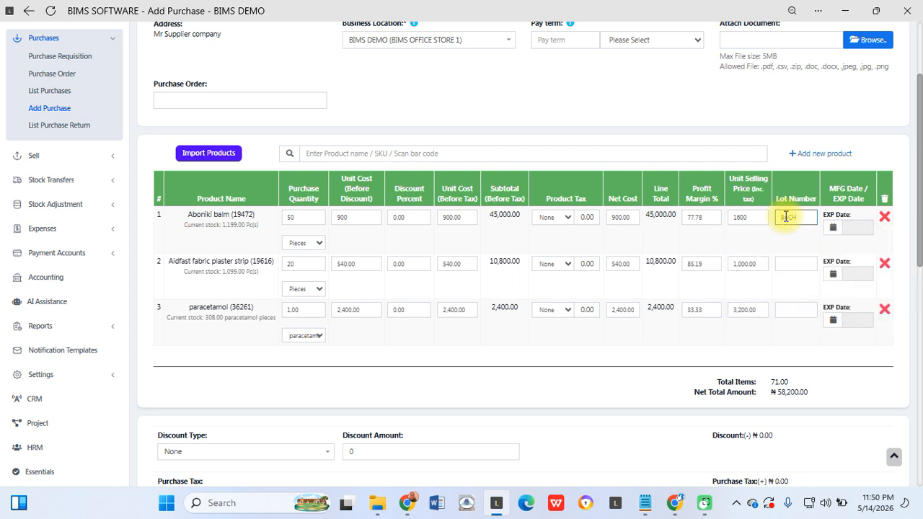
key(BackSpace)
key(BackSpace)
text(RC)
text(H)
text( A)
text( MAY)
text( 20)
text(26)
click(649, 389)
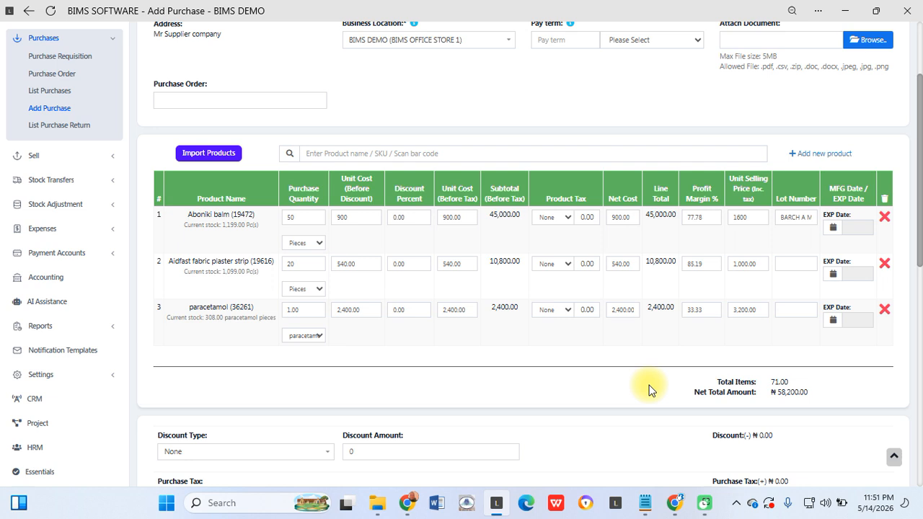
Copy Aboniki balm's lot number BARCH A MAY 2026 to Aidfast fabric plaster strip and paracetamol
triple_click(791, 218)
click(793, 264)
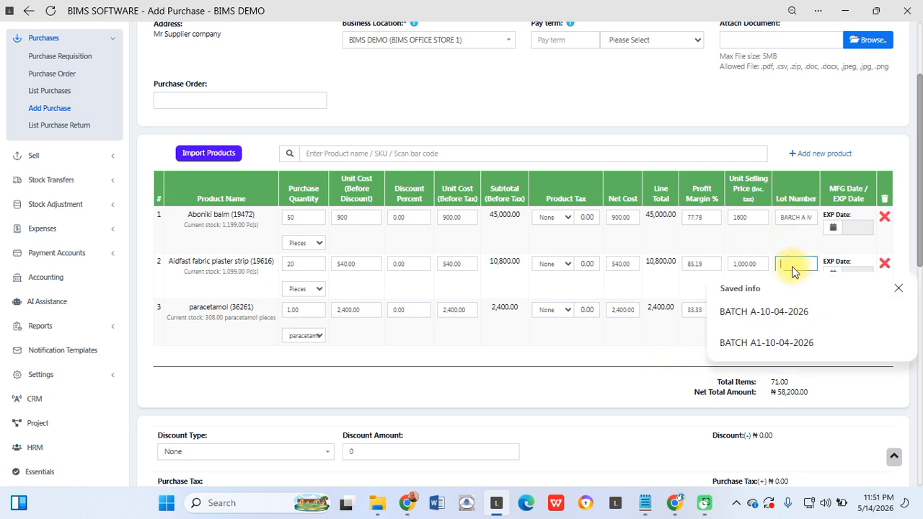
triple_click(792, 218)
key(ctrl+c)
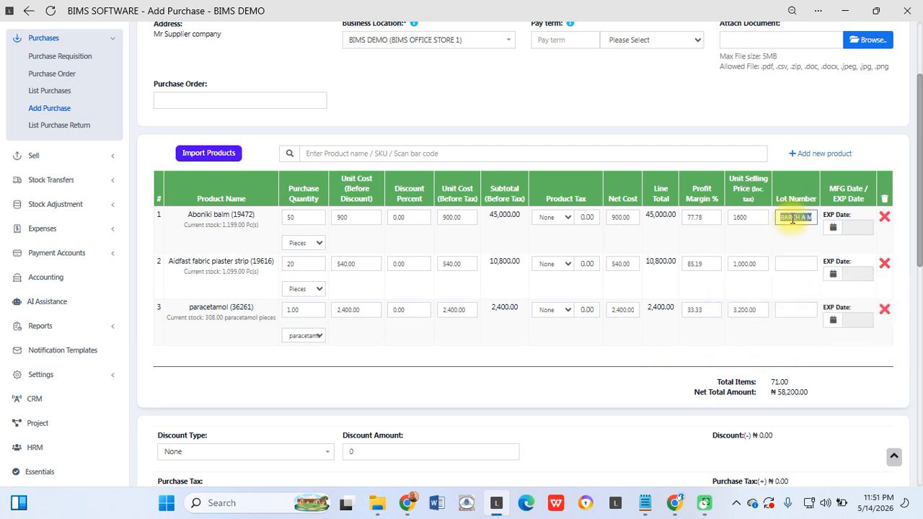
click(797, 263)
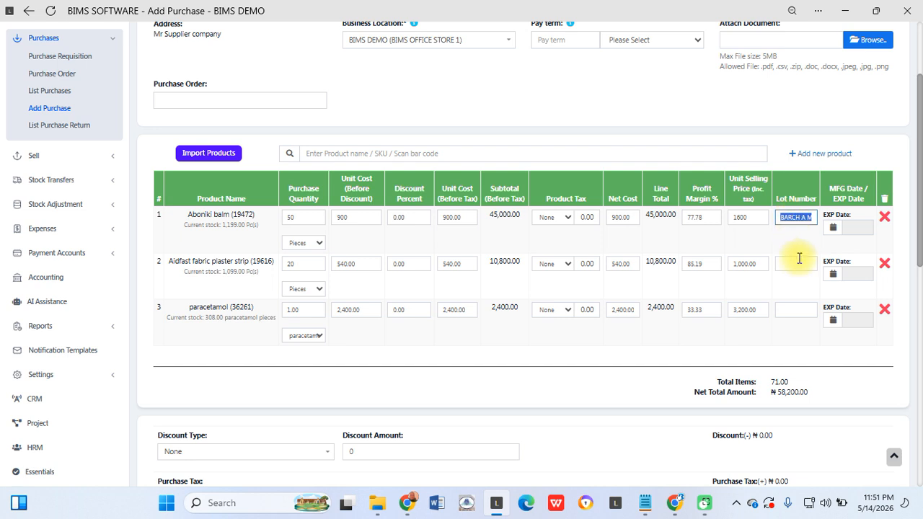
key(ctrl+v)
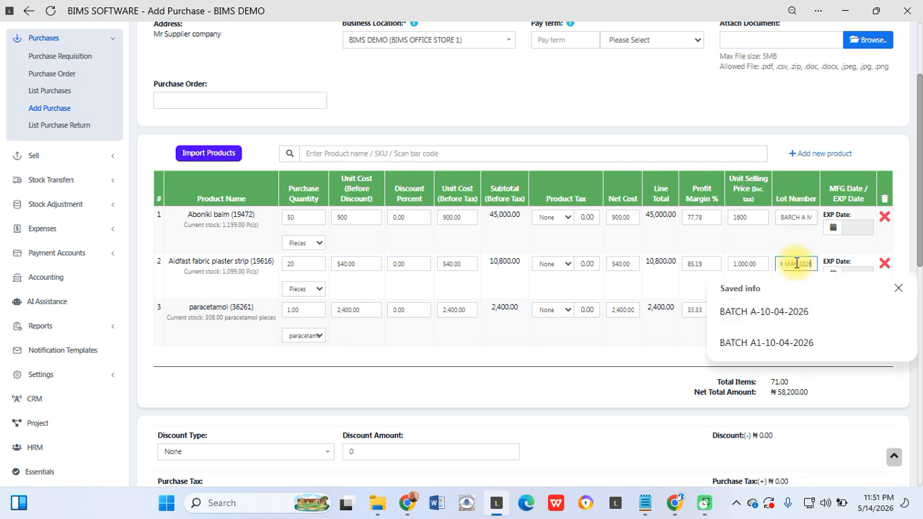
click(786, 306)
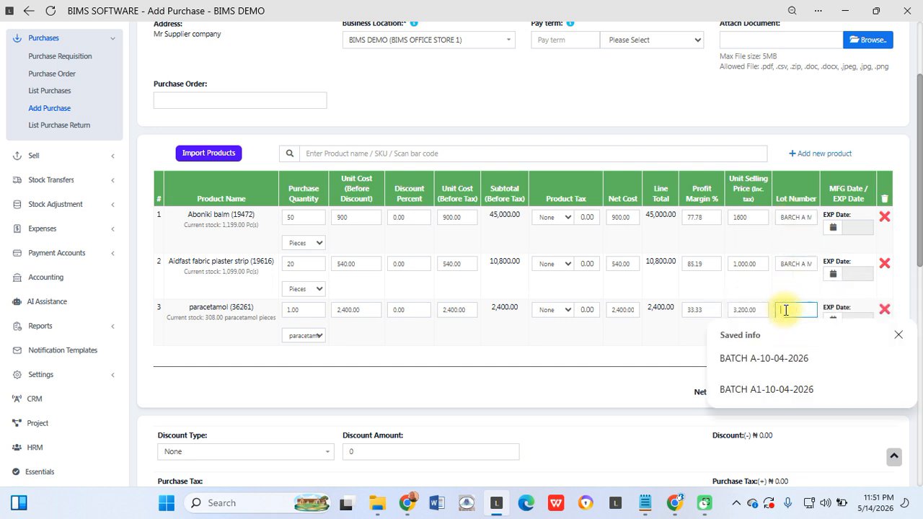
key(ctrl+v)
click(642, 343)
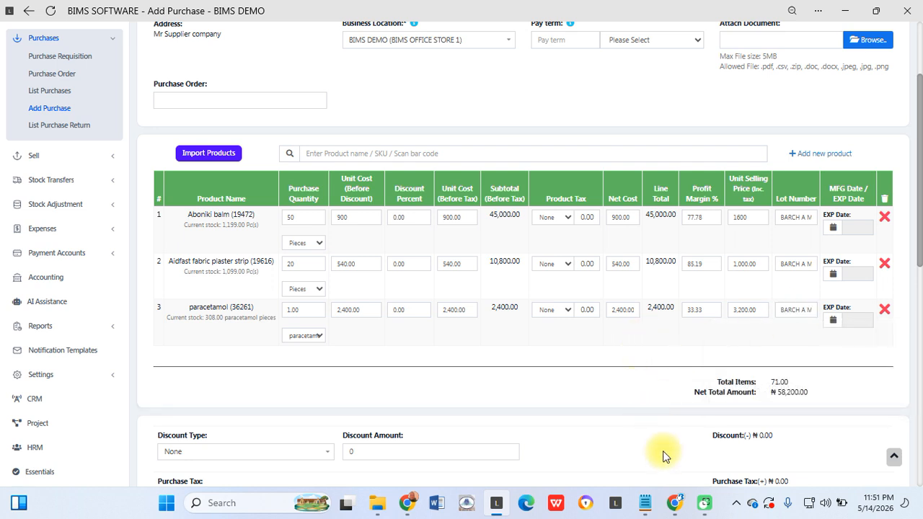
Switch to Chrome to read the search results on what a lot number means, and return to the BIMS purchase's product list
click(672, 504)
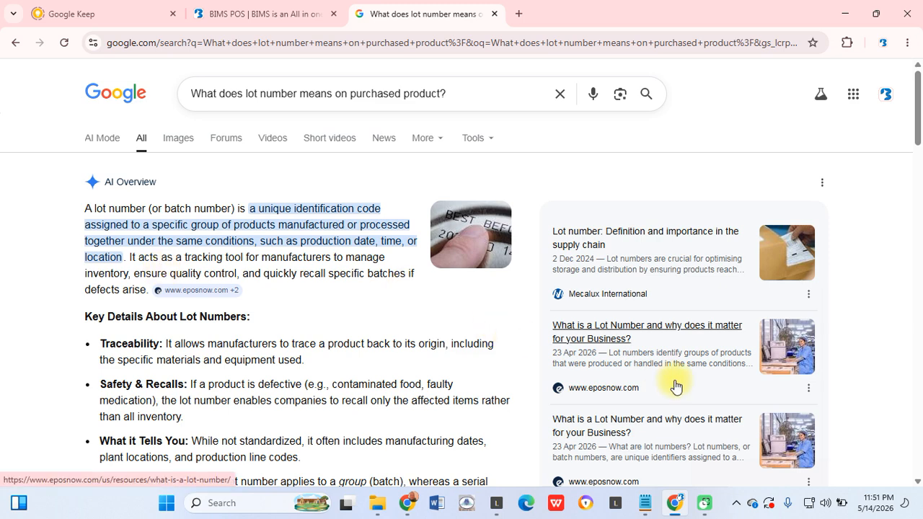
click(500, 505)
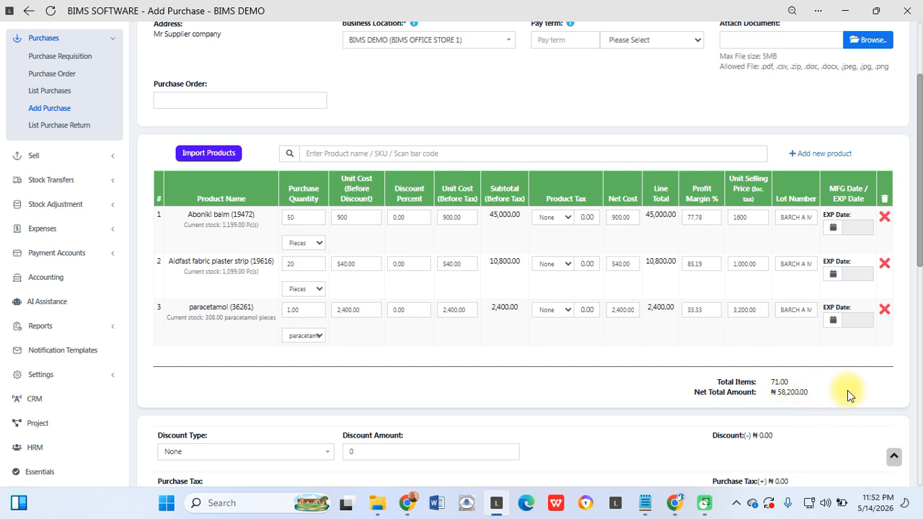
scroll(850, 389, down, 1)
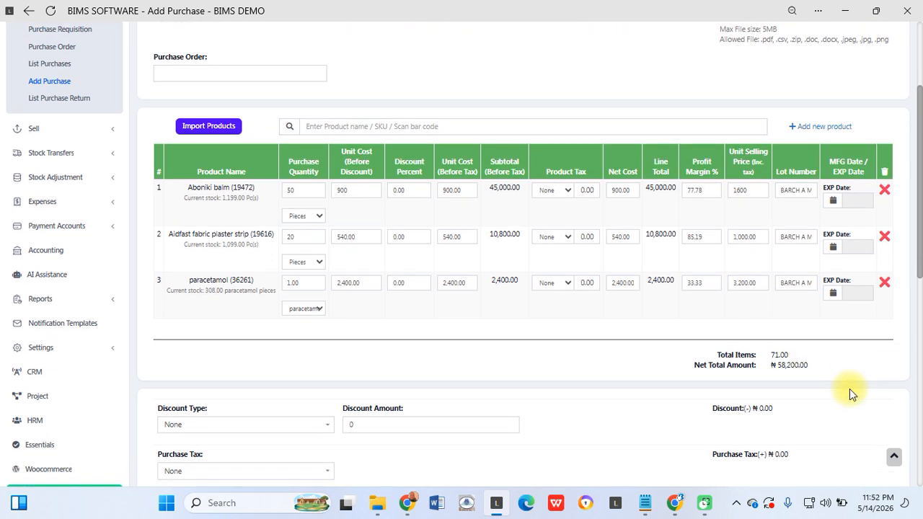
scroll(850, 389, up, 2)
scroll(850, 389, down, 1)
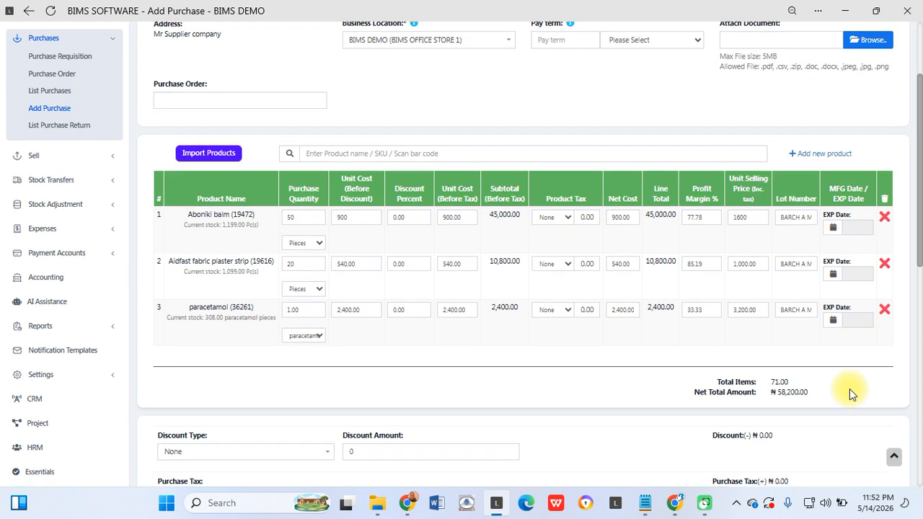
scroll(849, 389, up, 1)
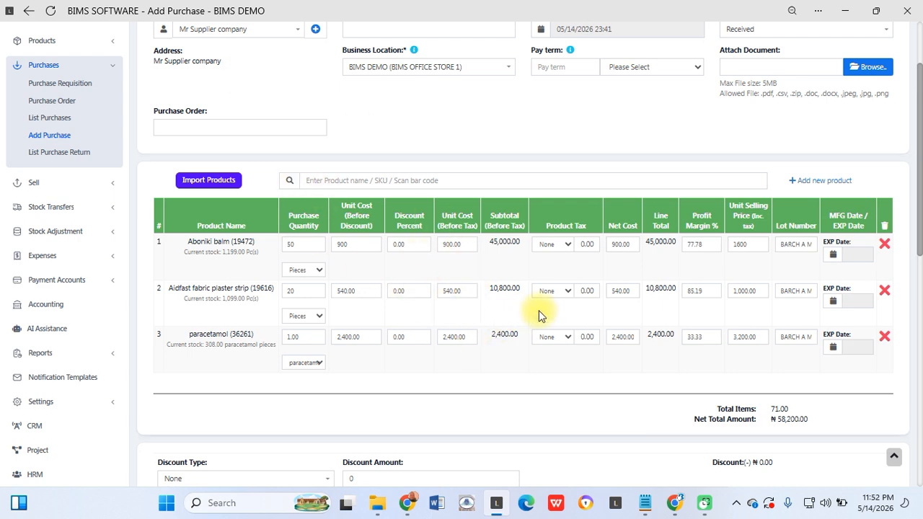
Examine the purchase's discount, tax, notes, shipping and additional expenses sections down to the payment section
scroll(527, 346, down, 4)
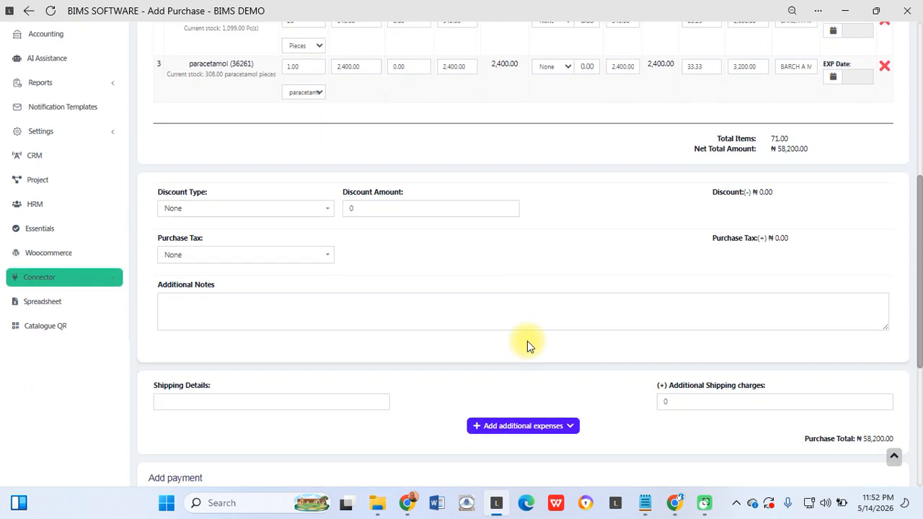
scroll(529, 346, up, 1)
scroll(530, 346, down, 1)
scroll(530, 346, up, 1)
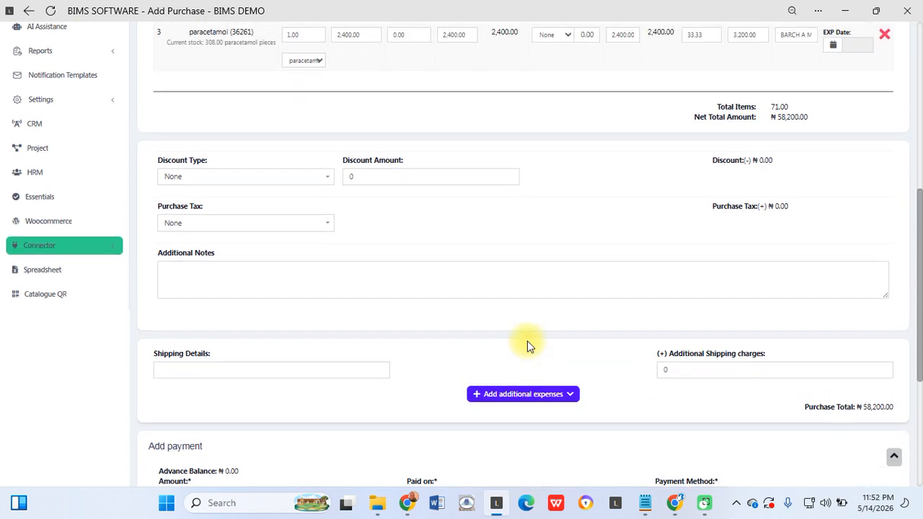
scroll(528, 346, down, 1)
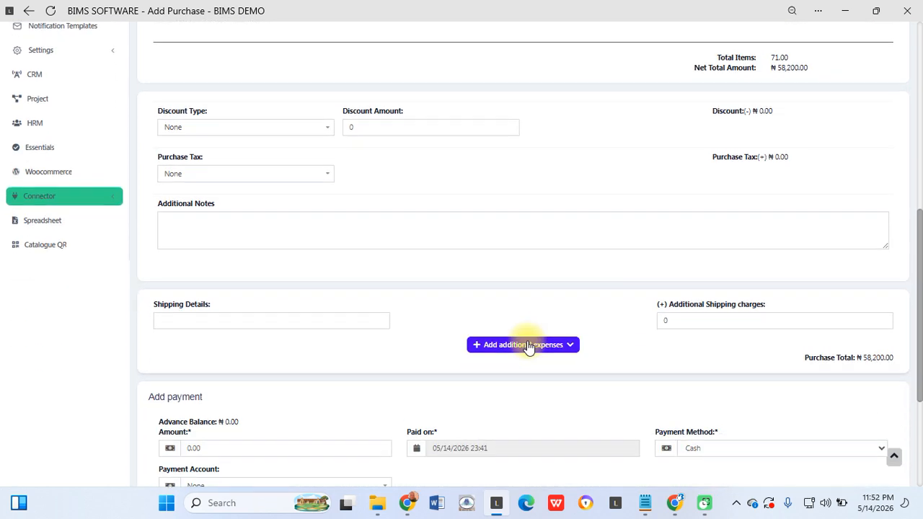
scroll(527, 345, down, 3)
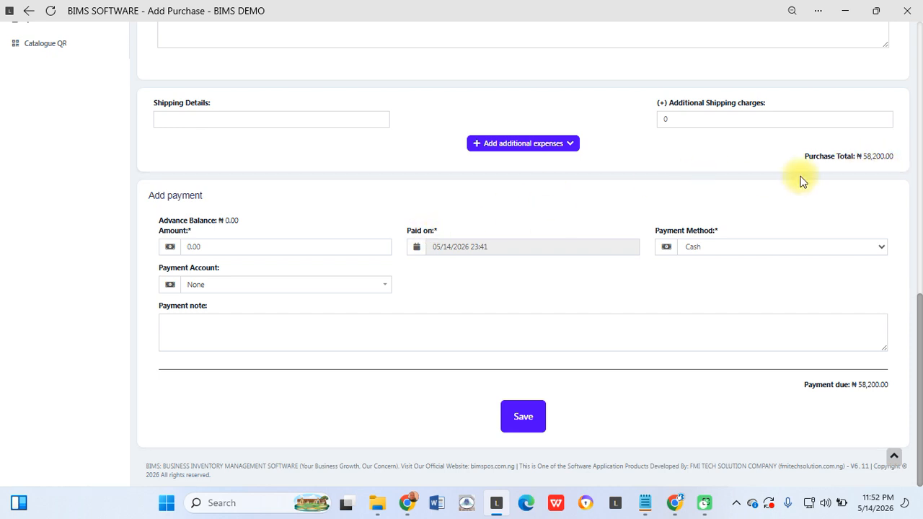
Set the purchase's payment amount to 58200
click(214, 246)
key(ctrl+a)
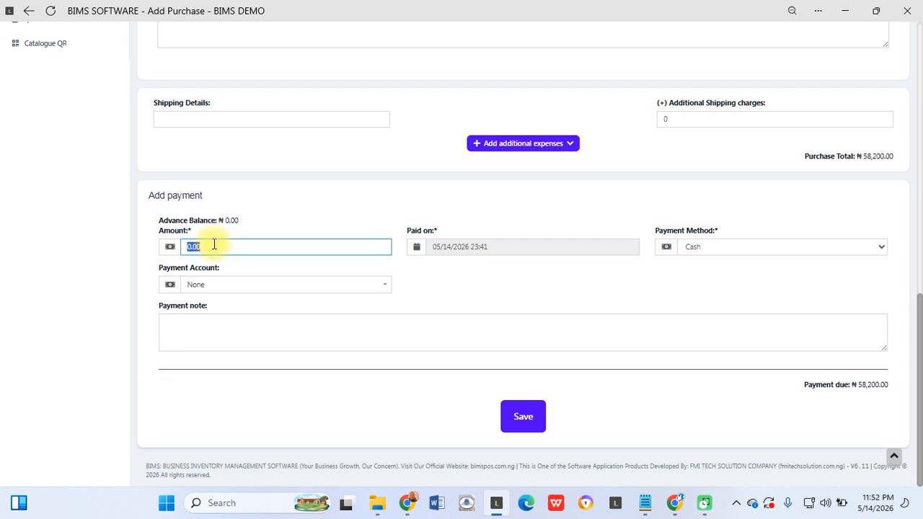
text(58200)
click(305, 224)
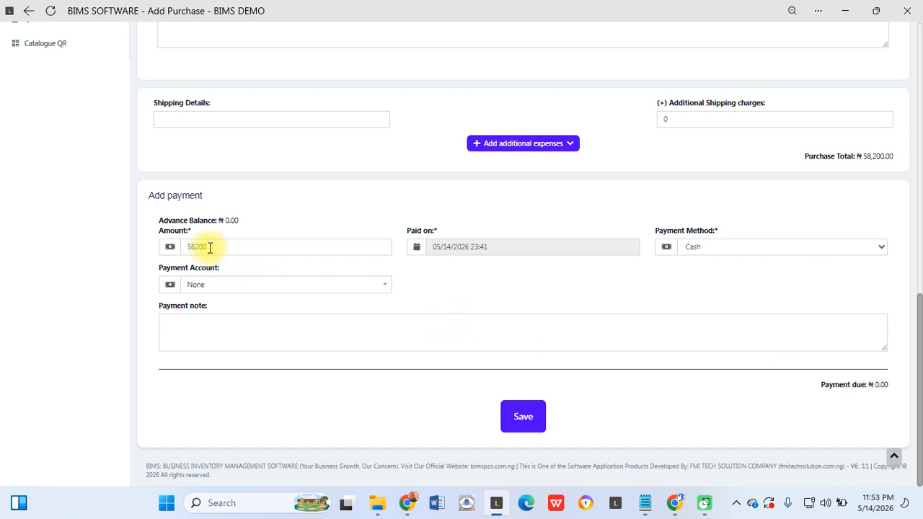
Change the payment amount to the partial sum of 40000
drag(211, 247, 180, 248)
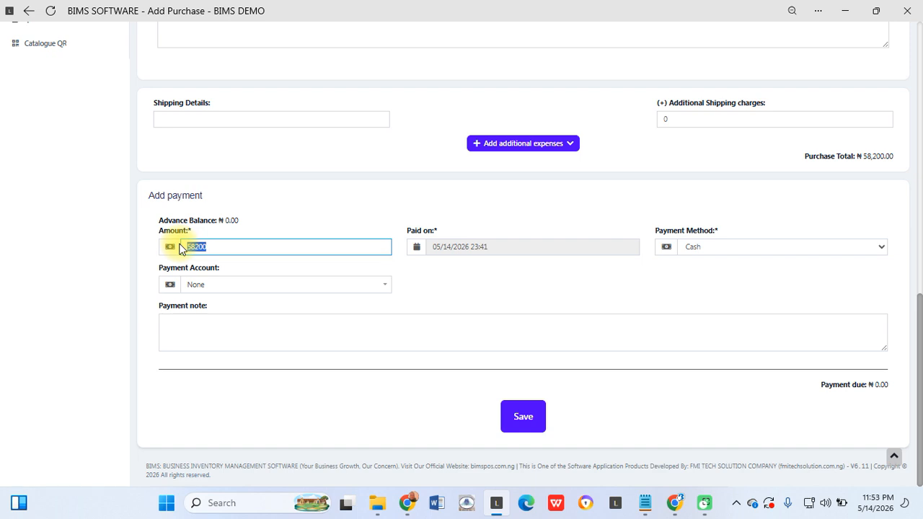
text(40000)
click(277, 236)
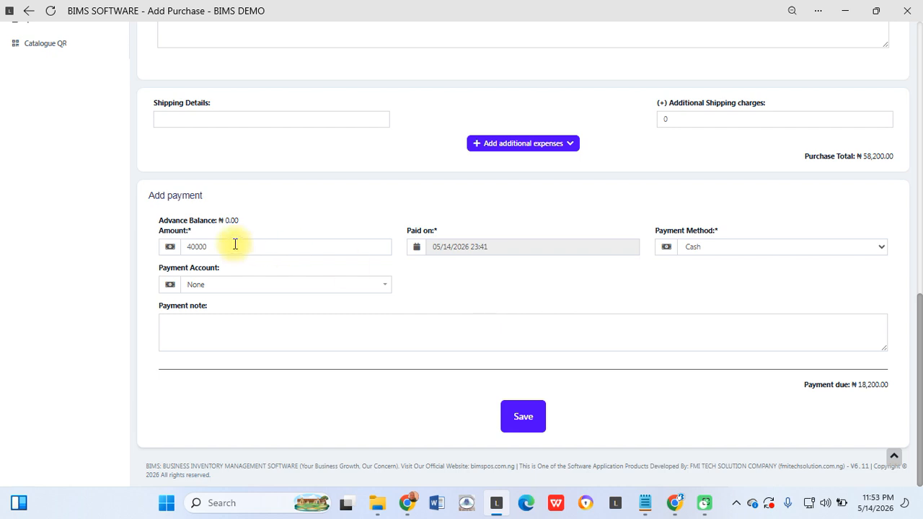
Set the payment amount to 0 for a purchase fully on credit
drag(212, 247, 177, 252)
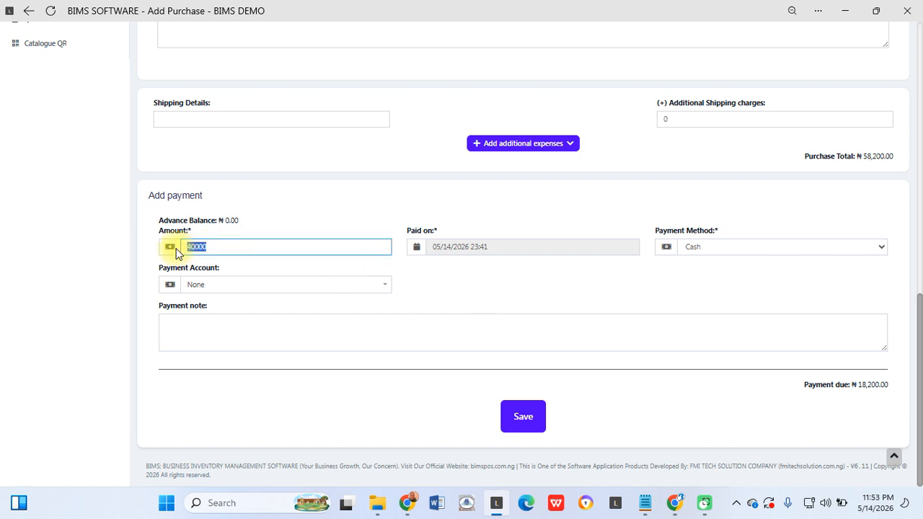
text(0)
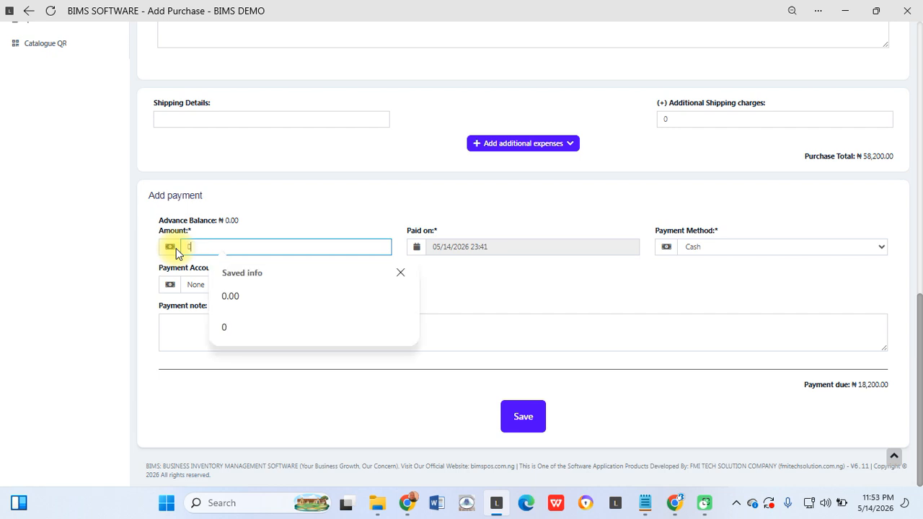
click(274, 214)
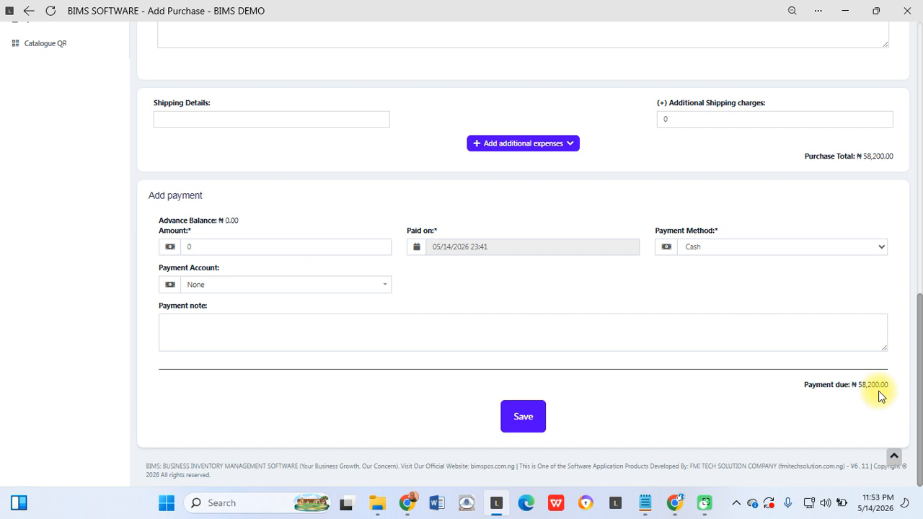
Enter 40000 again as the amount paid to the supplier
click(200, 246)
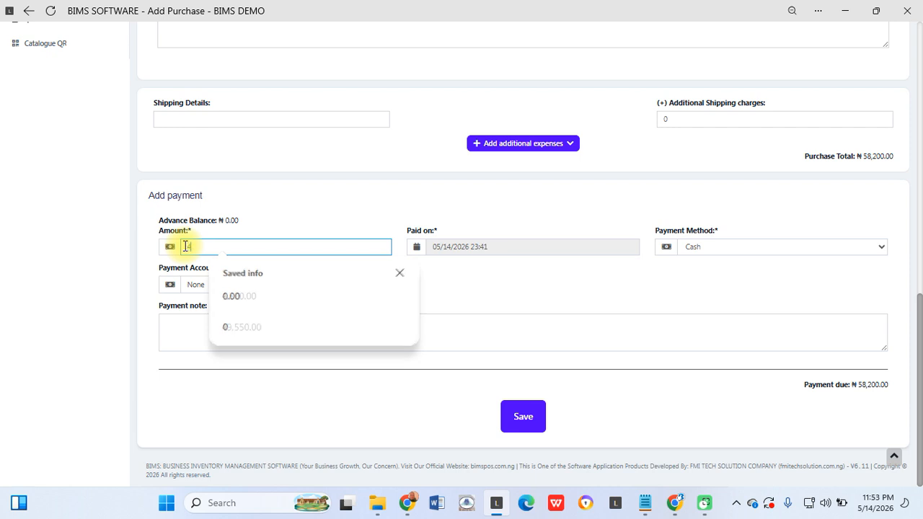
text(40000)
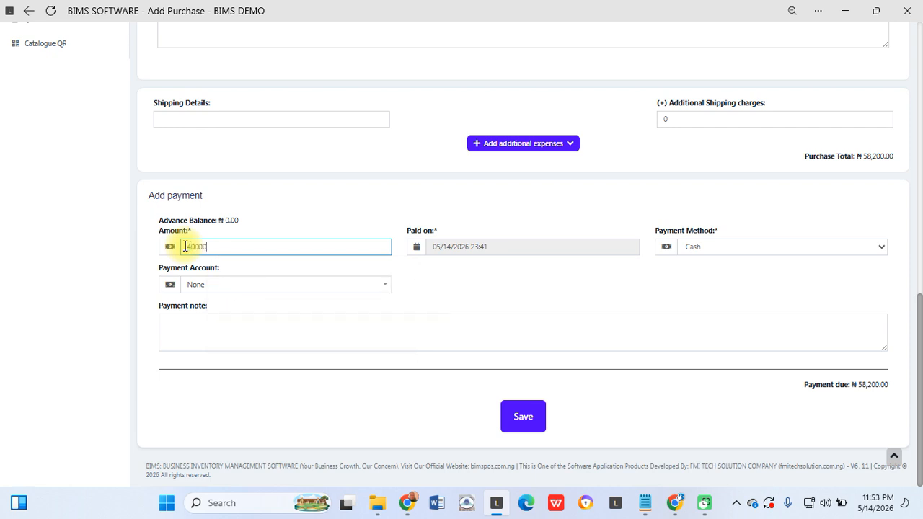
click(264, 219)
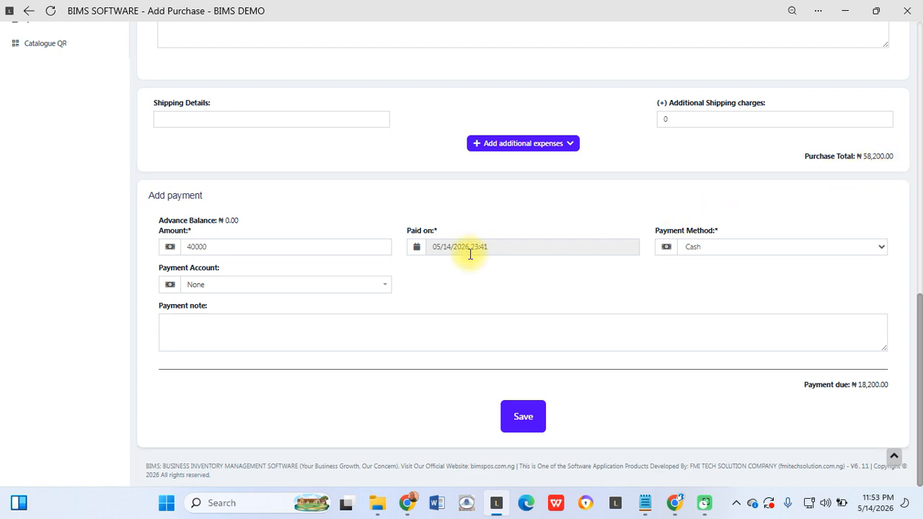
Try Bank Transfer as the payment method and return it to Cash
click(736, 251)
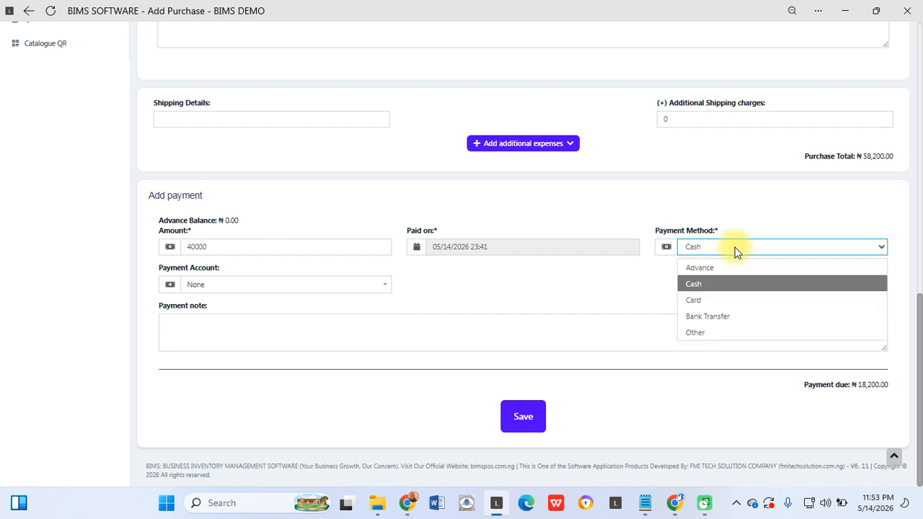
click(713, 316)
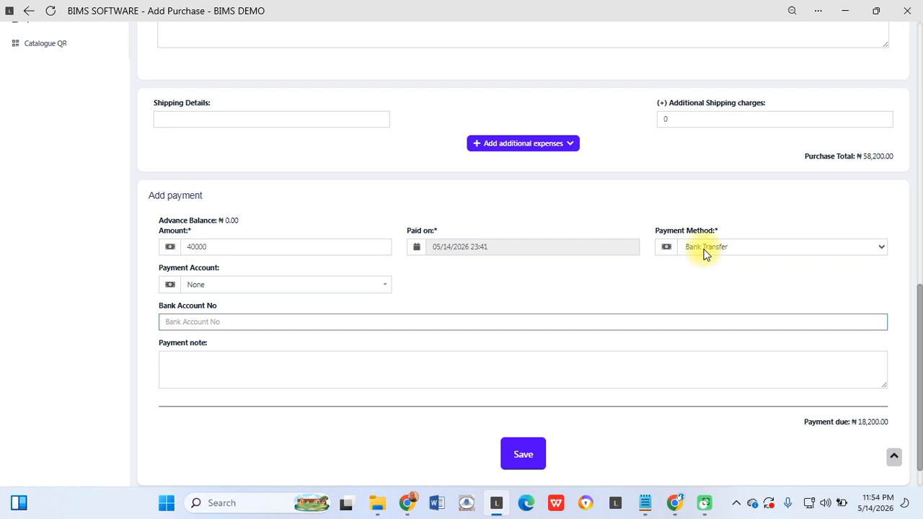
click(705, 250)
click(699, 281)
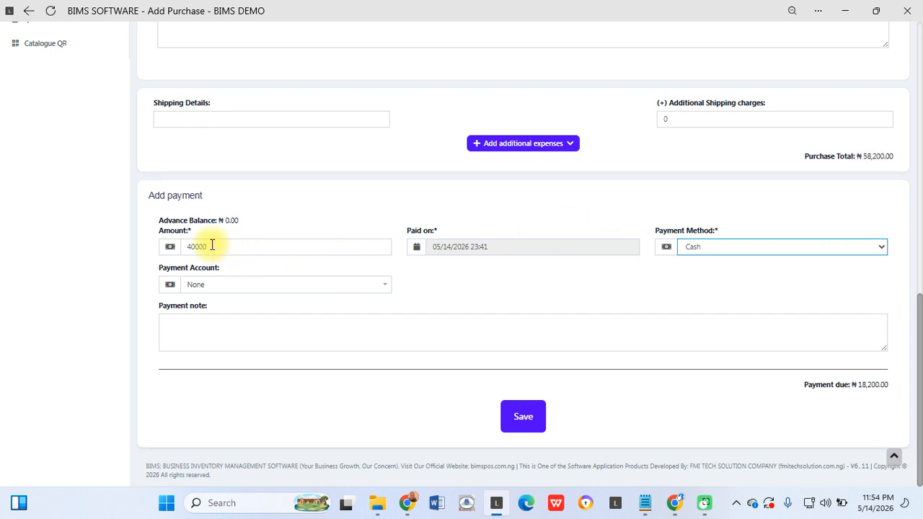
Set the payment amount to 60000, more than the purchase total
drag(212, 245, 171, 249)
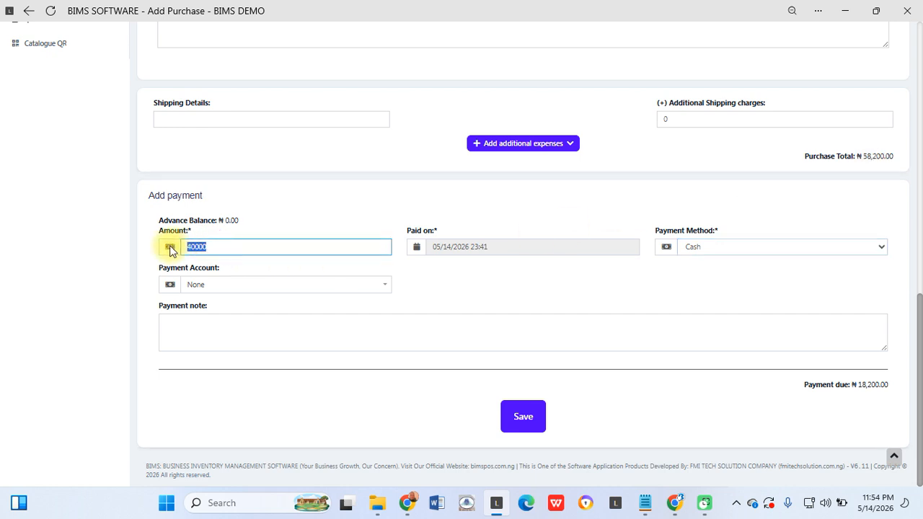
text(60000)
click(288, 214)
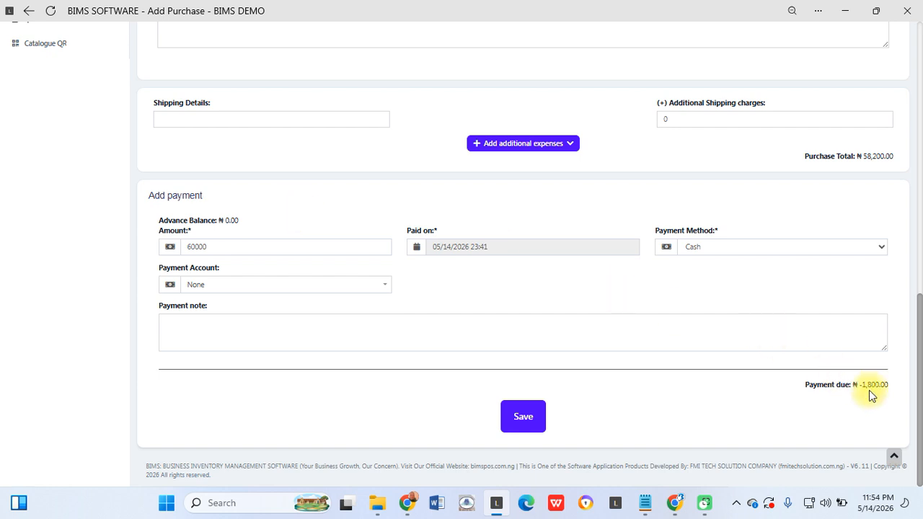
Try Advance as the payment method for the 60000 payment and set it back to Cash
click(724, 244)
click(715, 271)
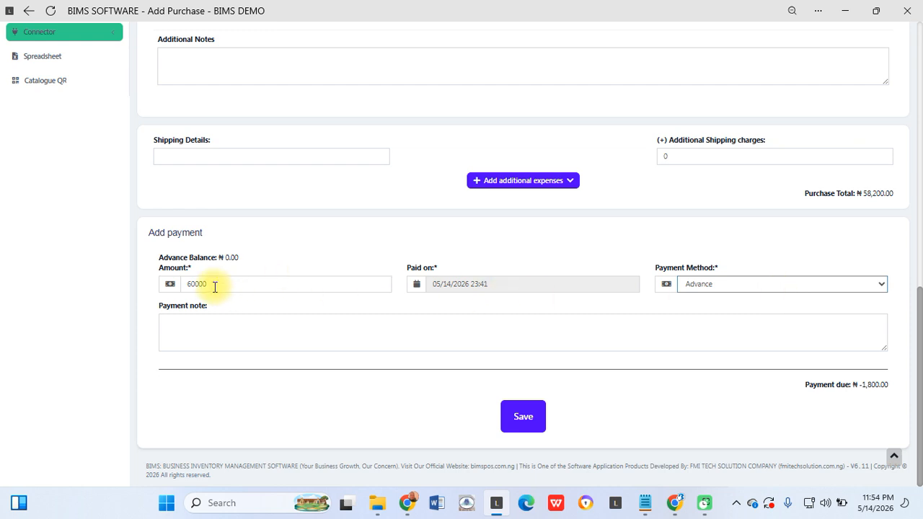
drag(215, 287, 165, 282)
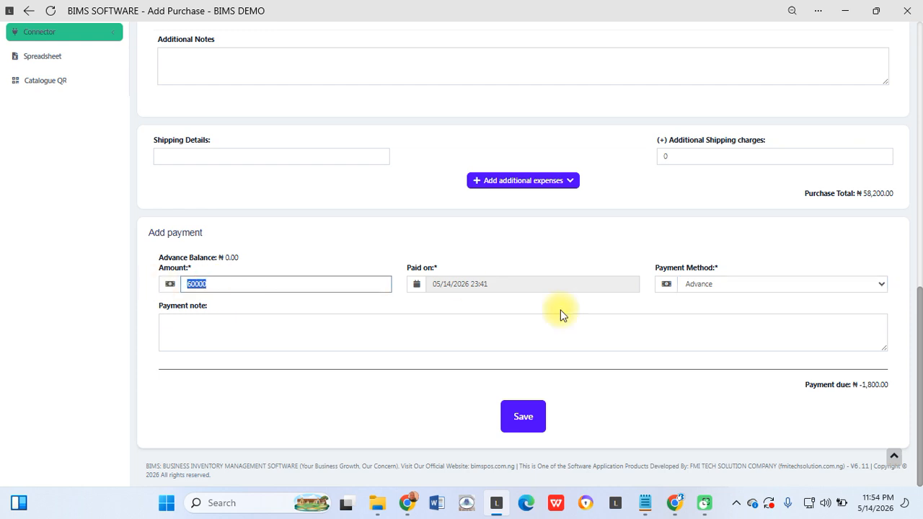
click(686, 281)
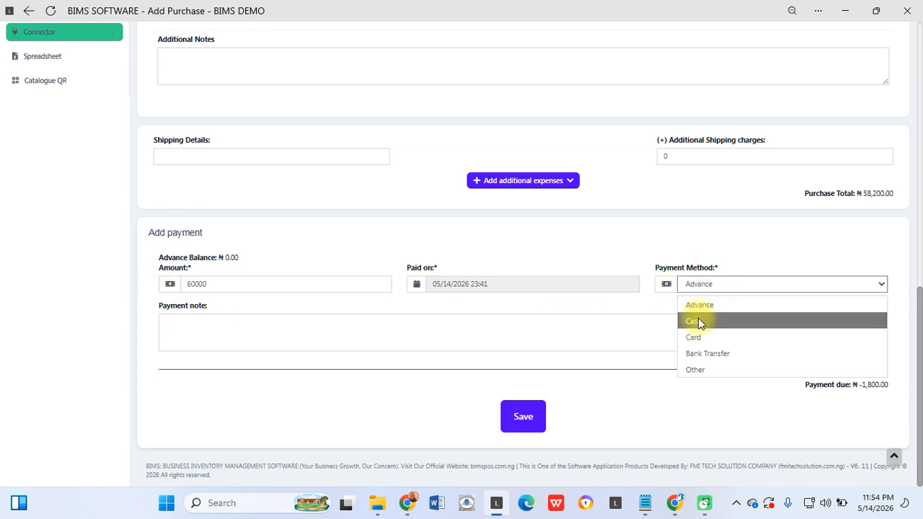
click(698, 318)
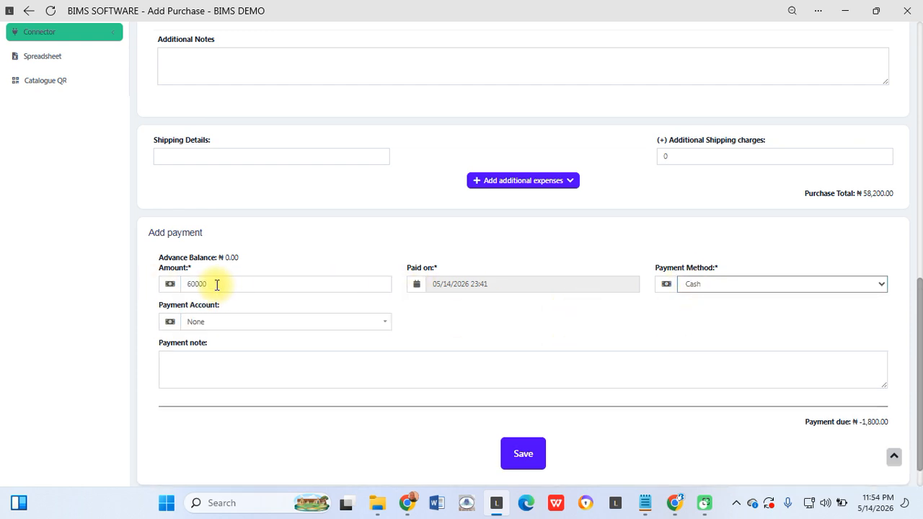
Set the payment amount to 40000 and save the purchase as a partial payment
drag(212, 283, 184, 281)
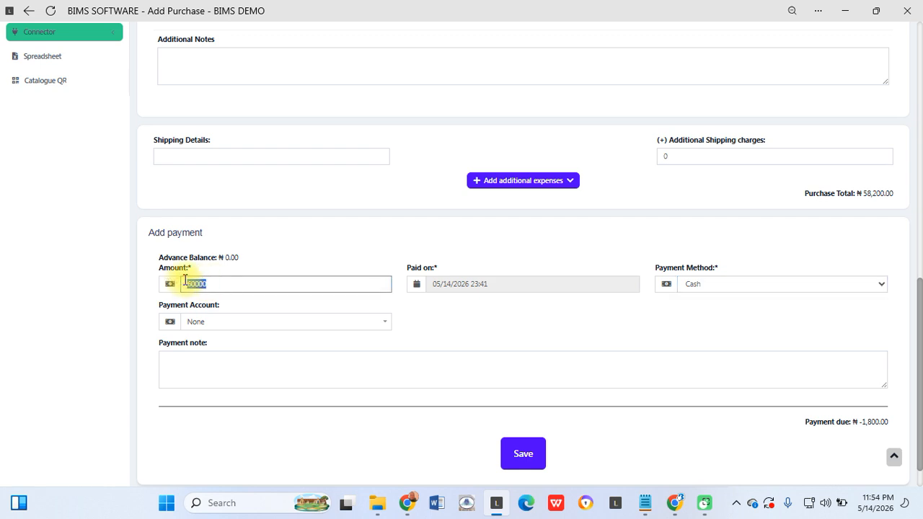
text(40000)
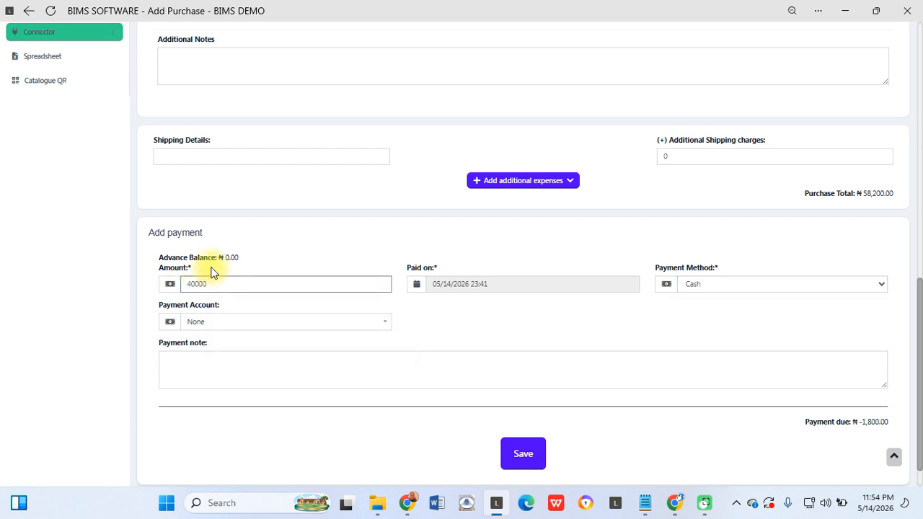
click(294, 239)
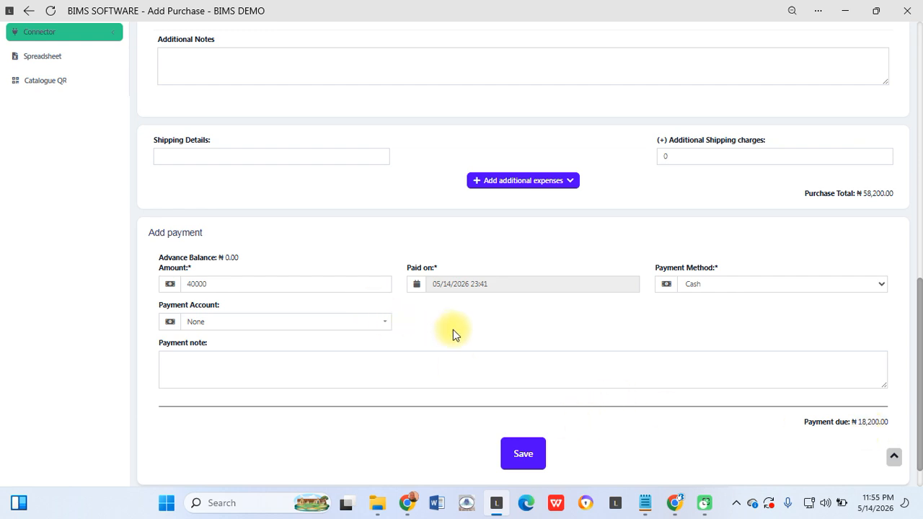
click(408, 359)
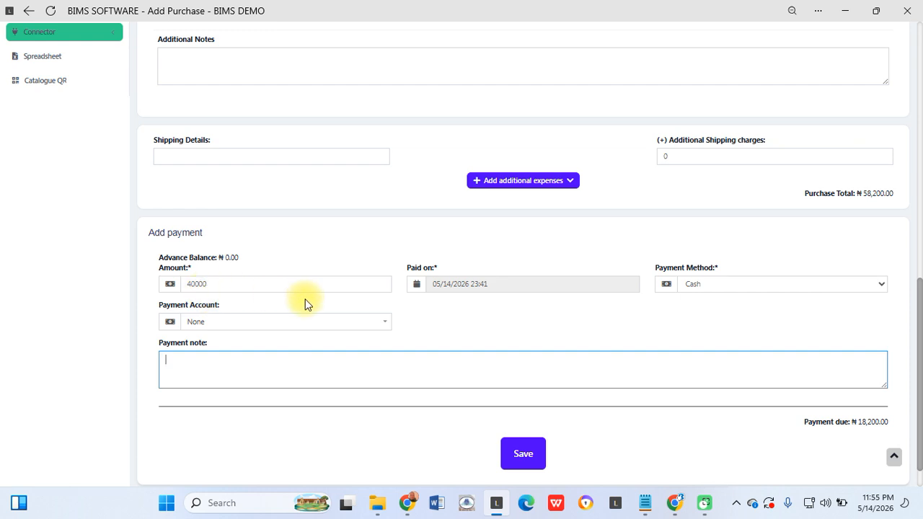
click(783, 238)
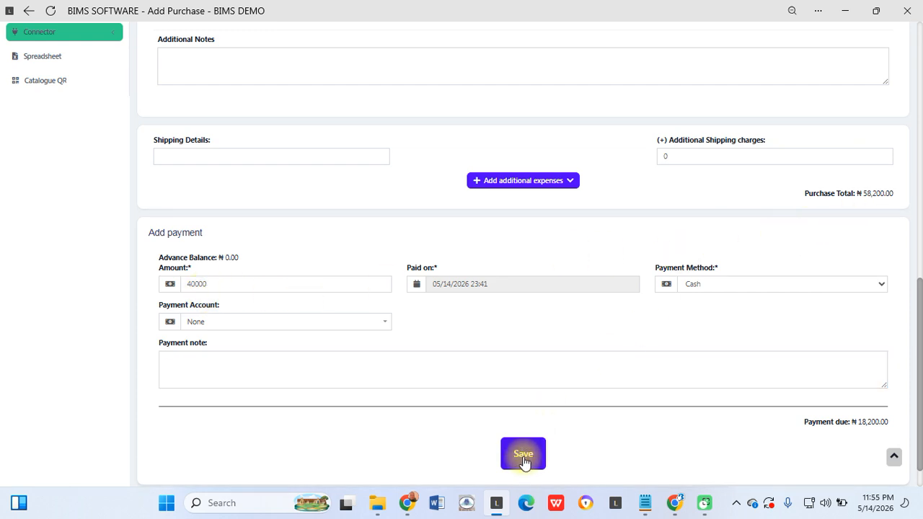
click(524, 462)
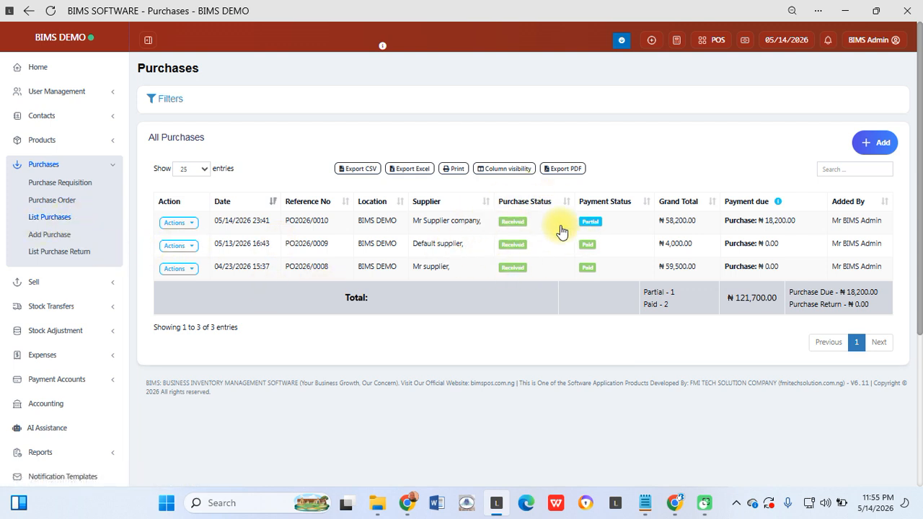
Examine the purchase list filters and the preset options of the date range, then collapse the filters
click(179, 104)
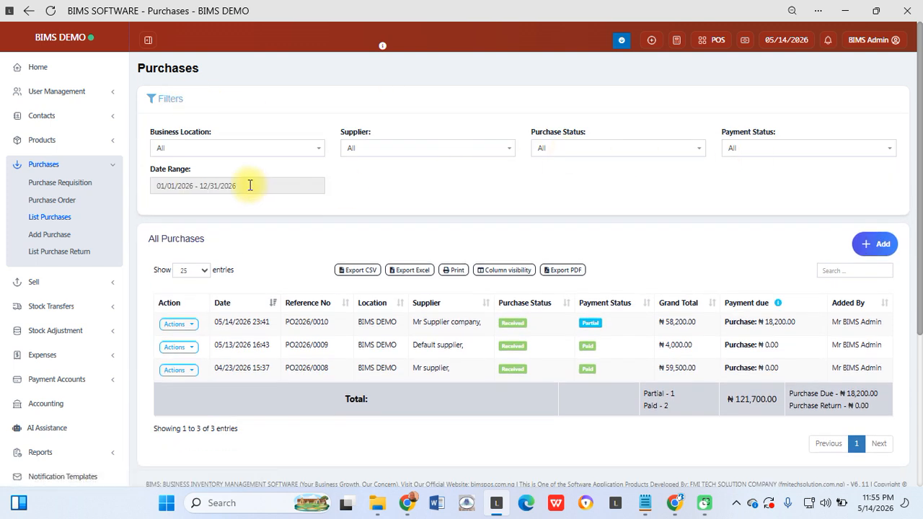
click(216, 185)
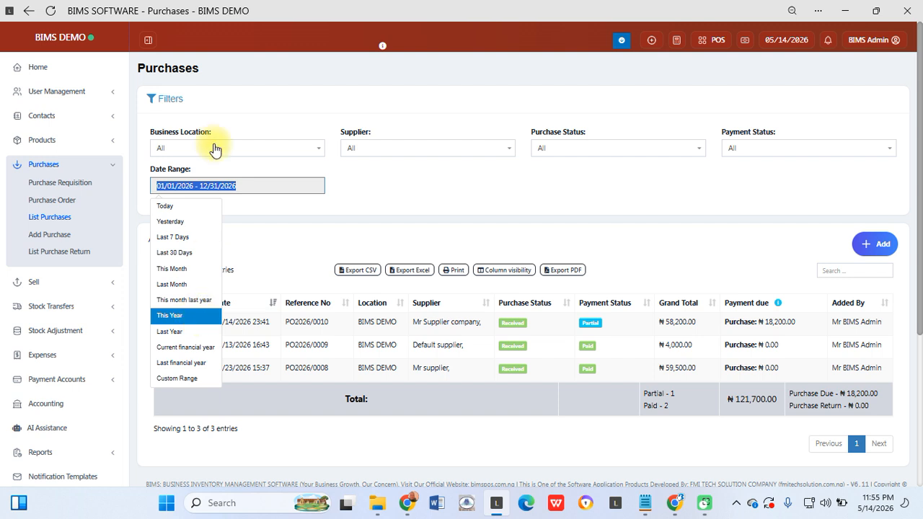
click(383, 185)
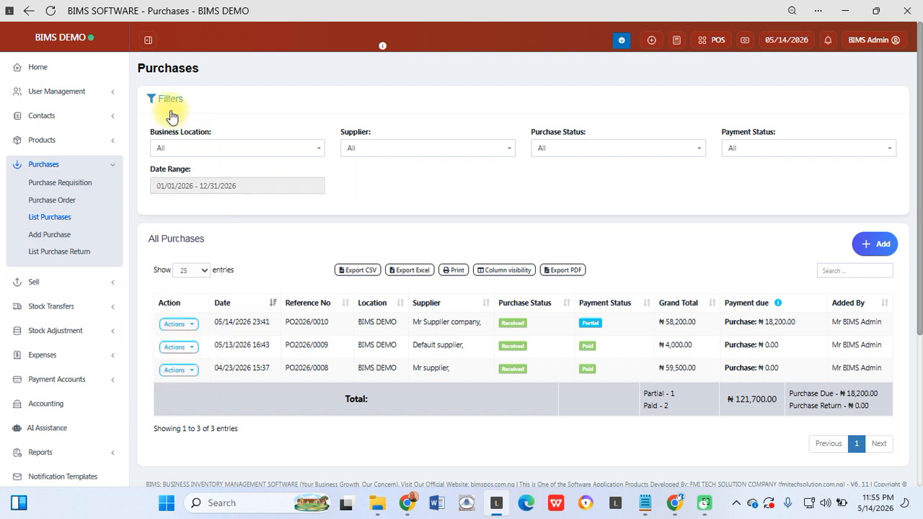
click(204, 186)
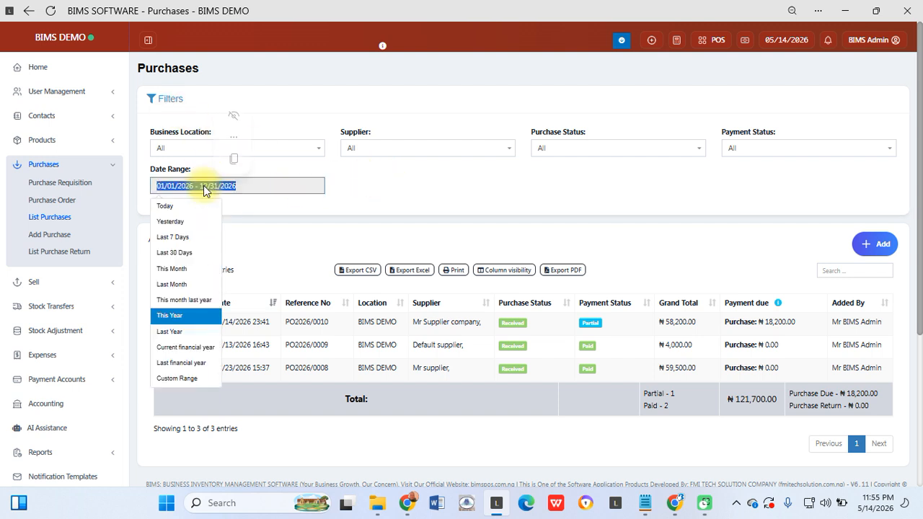
click(354, 179)
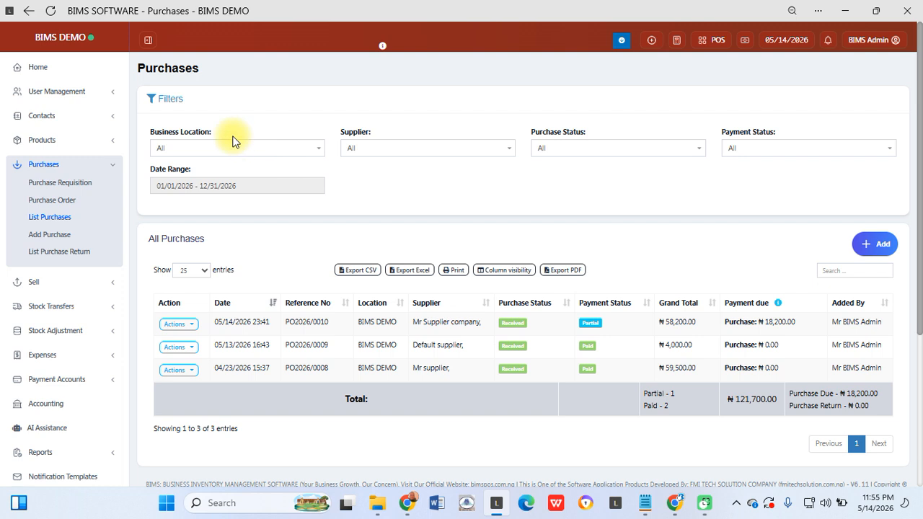
click(173, 101)
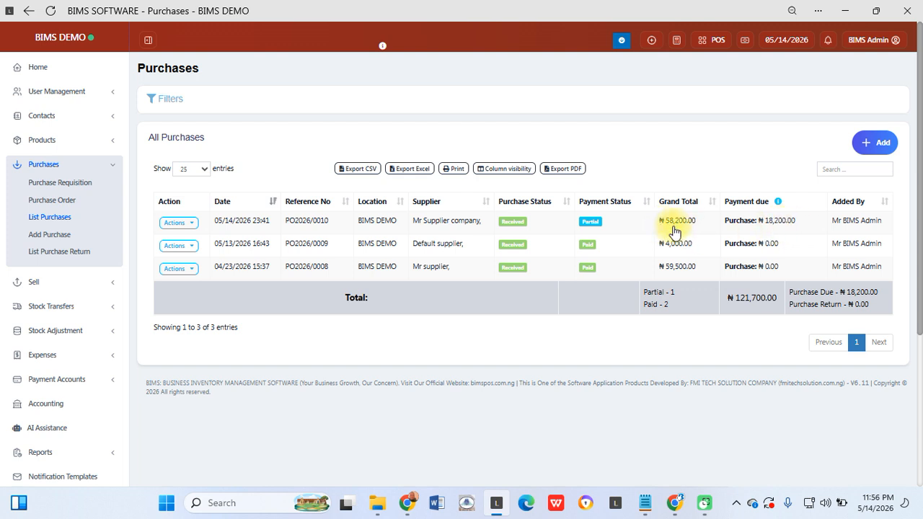
Add a cash payment of 18,200.00 to the partially paid 05/14/2026 purchase and save it
click(178, 223)
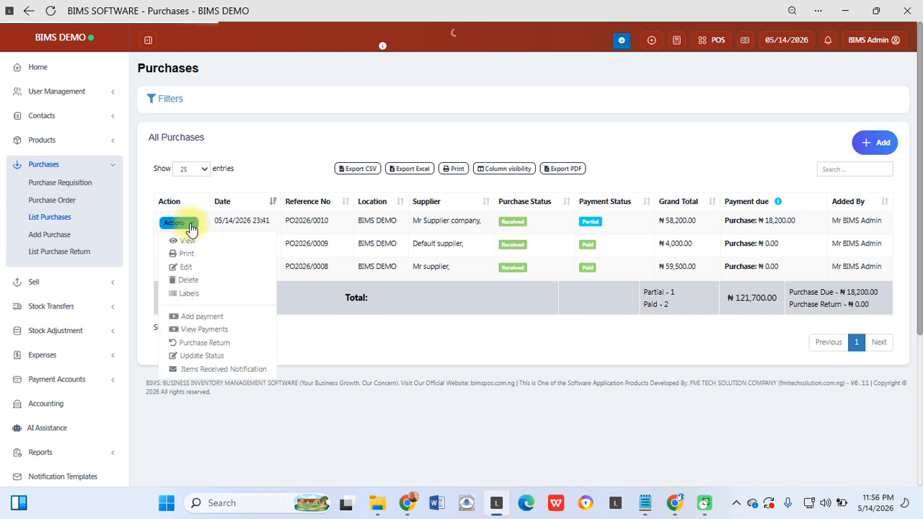
click(214, 319)
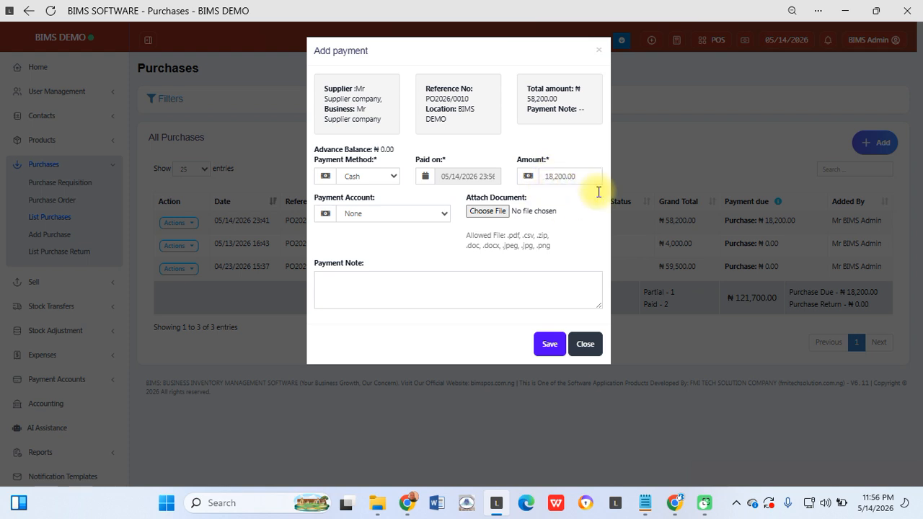
double_click(559, 177)
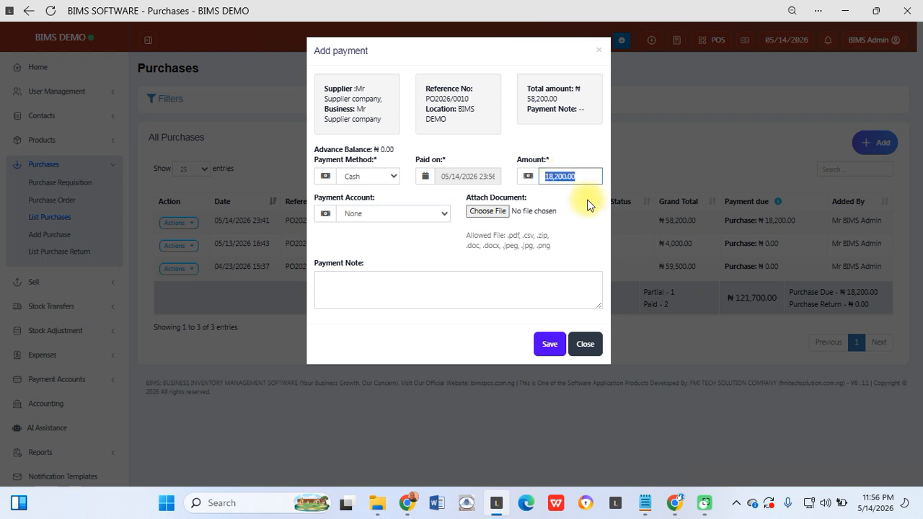
click(578, 205)
click(553, 346)
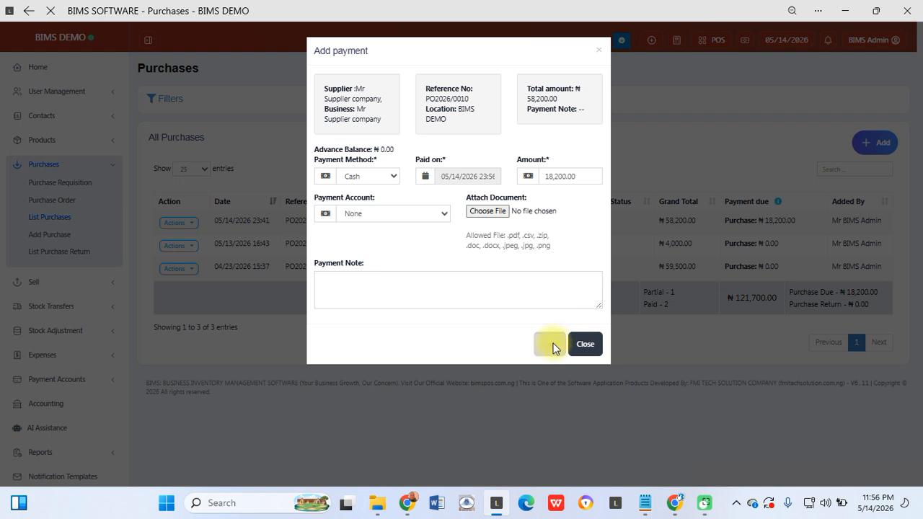